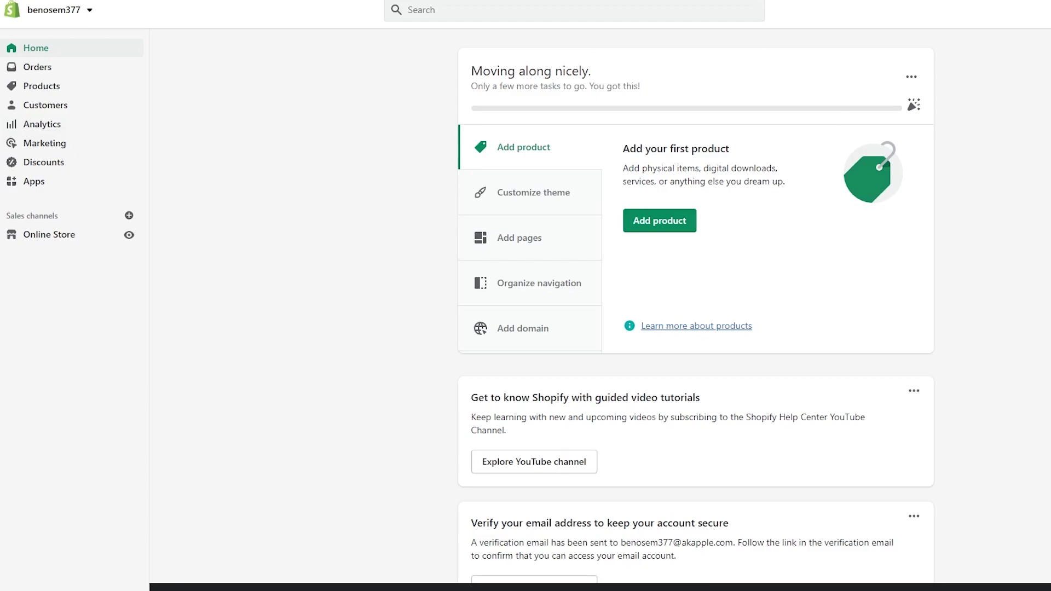
- Find DSers-AliExpress Dropshipping in the app collection for finding products and install it on the Shopify store
click(28, 188)
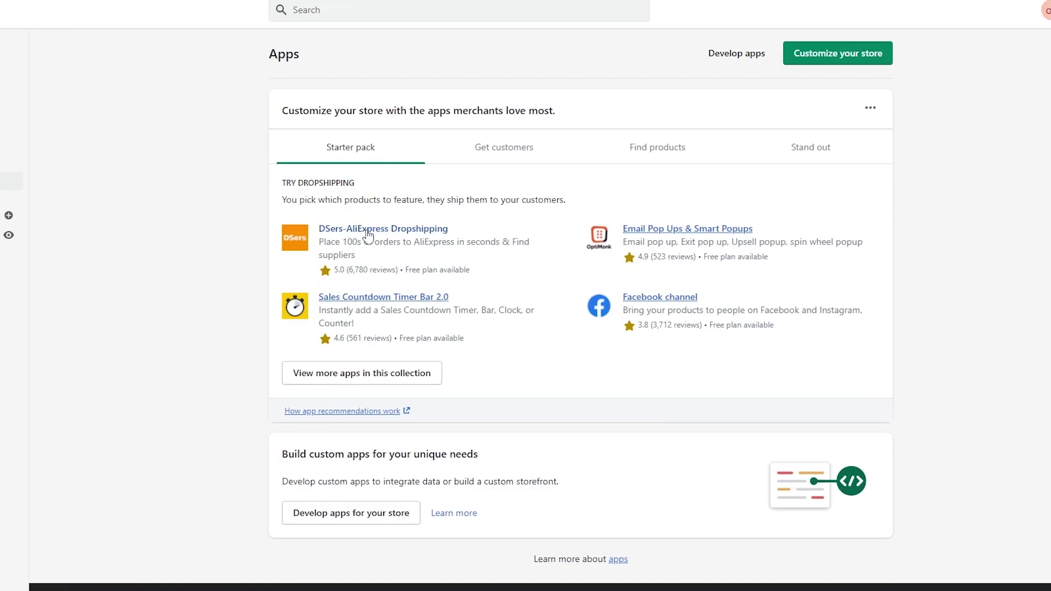
click(606, 160)
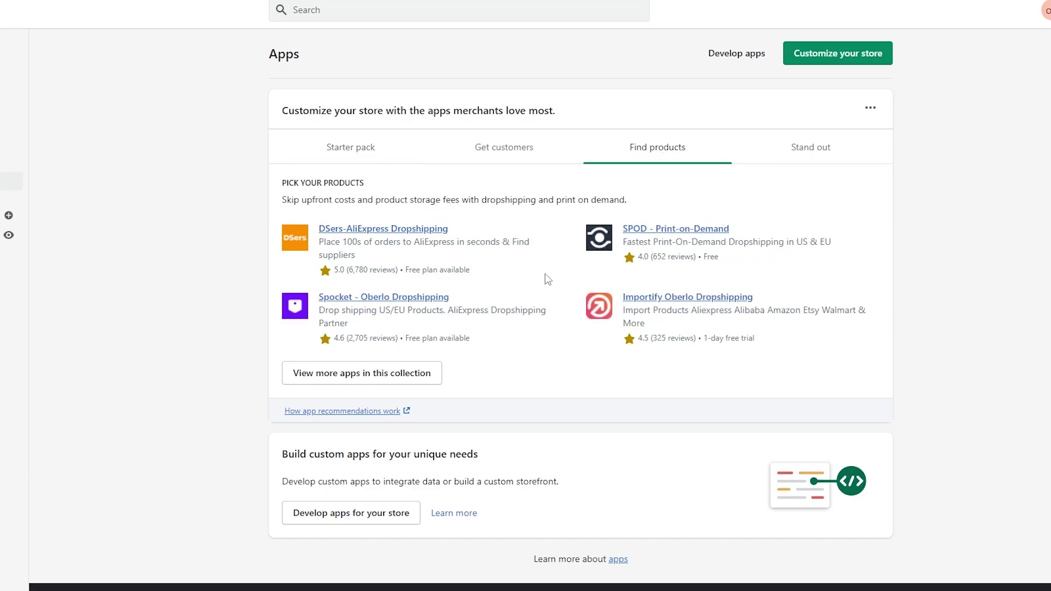
click(398, 383)
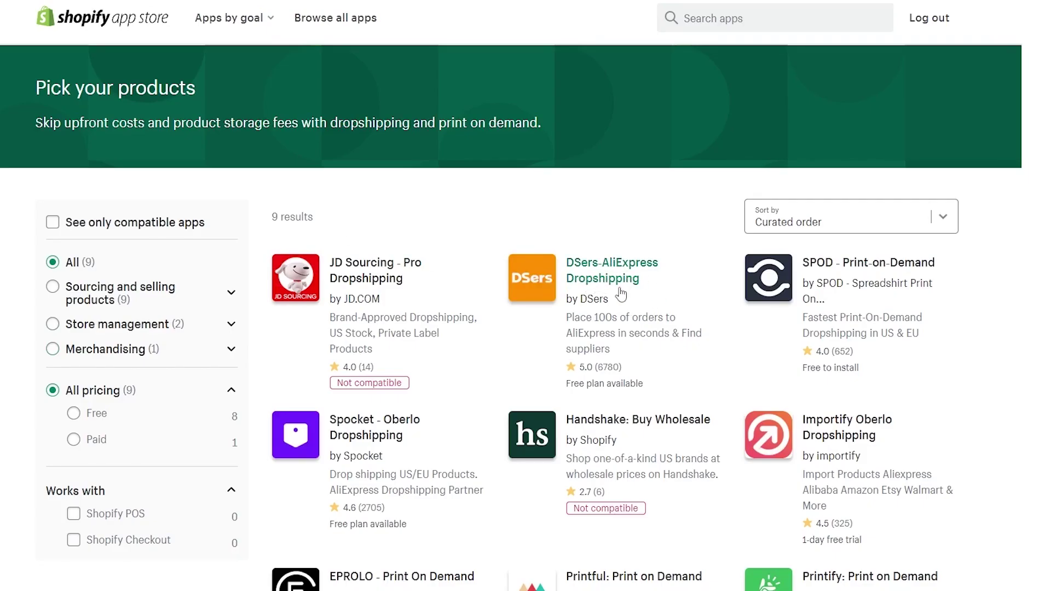
click(591, 287)
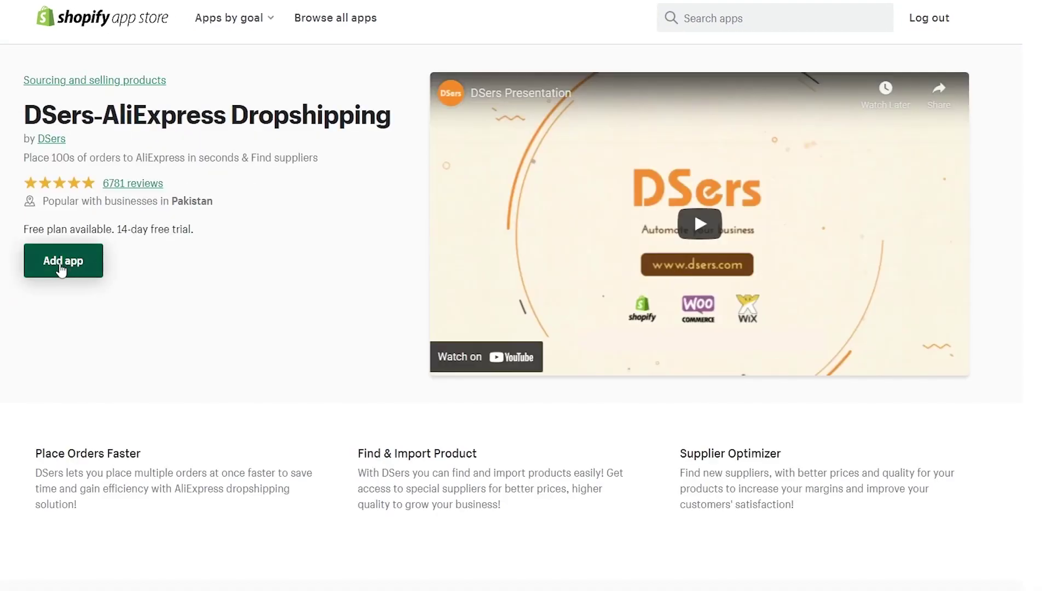
click(61, 269)
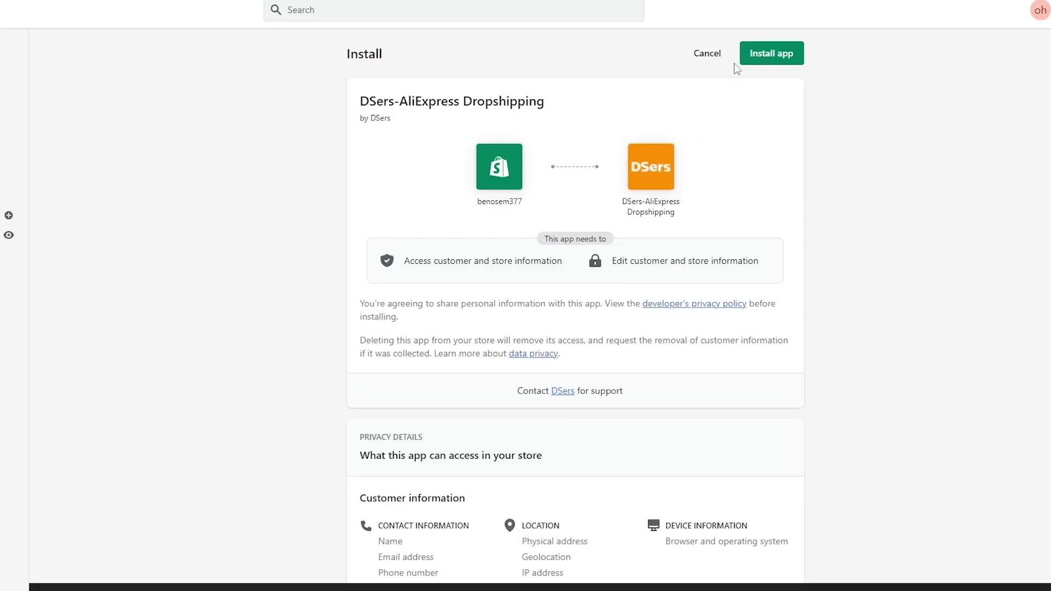
click(759, 57)
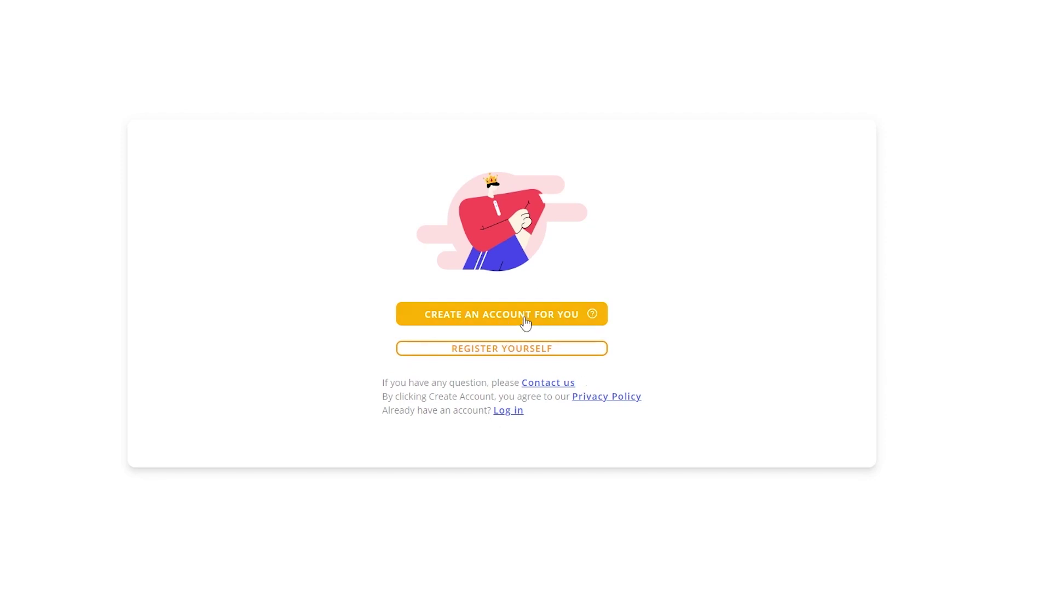
- Register for a DSers account yourself and choose the free Basic plan
click(521, 351)
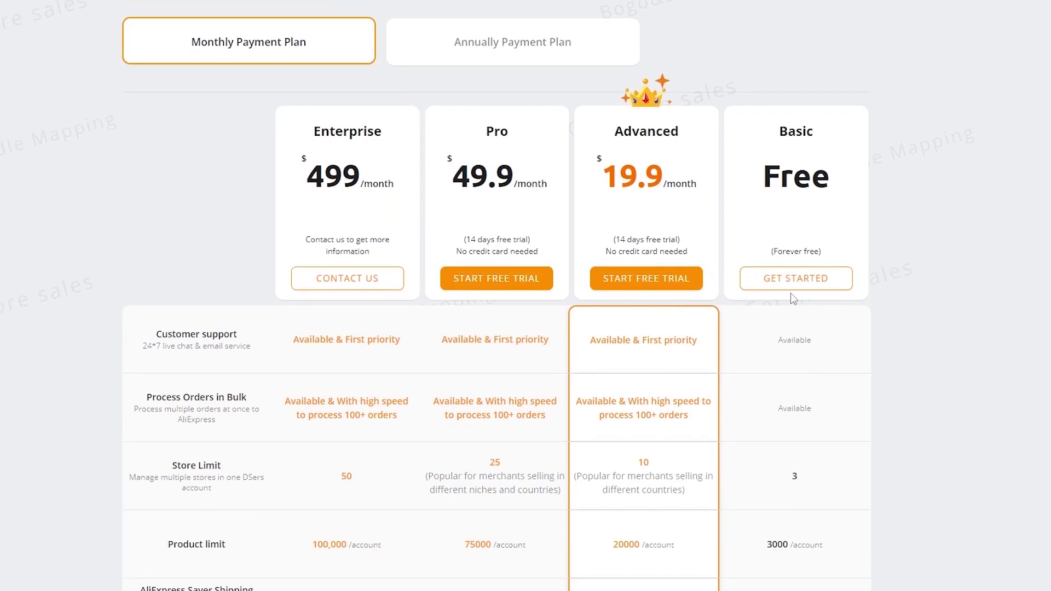
scroll(794, 296, up, 1)
click(809, 345)
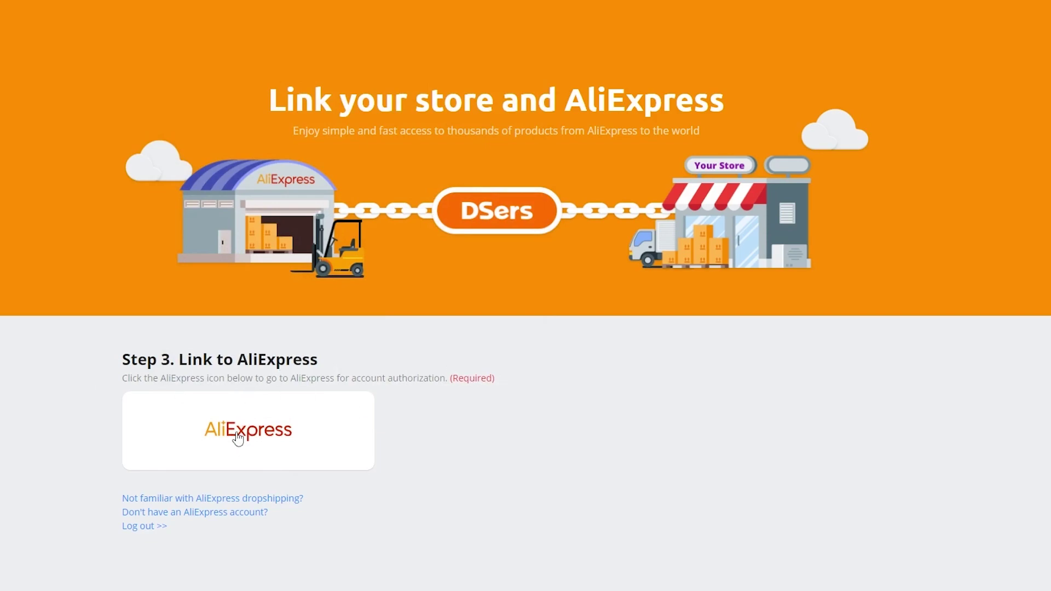
- Link the DSers account to AliExpress by signing in with Google
click(244, 468)
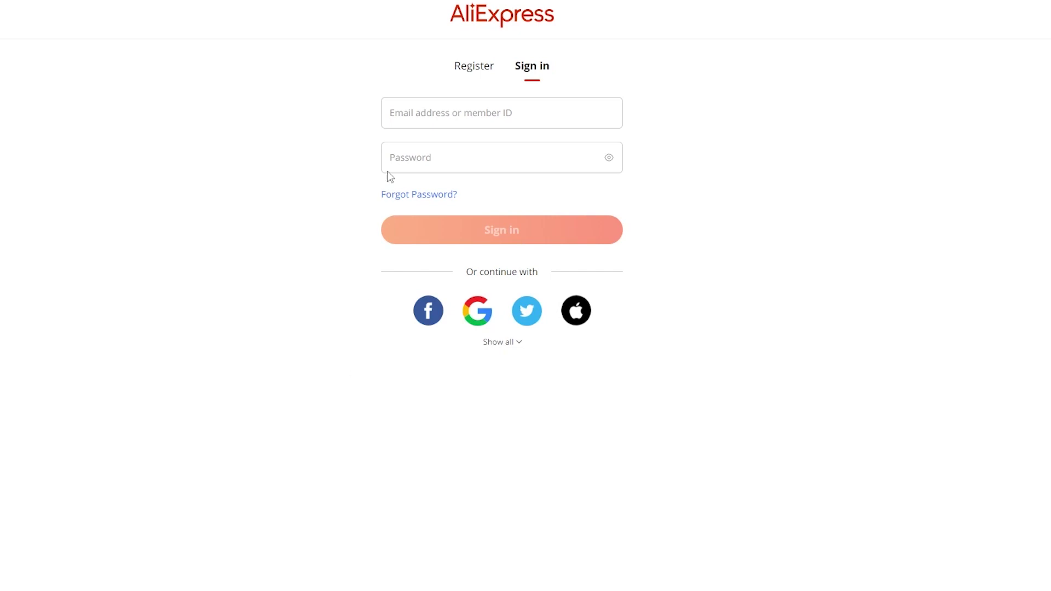
click(473, 316)
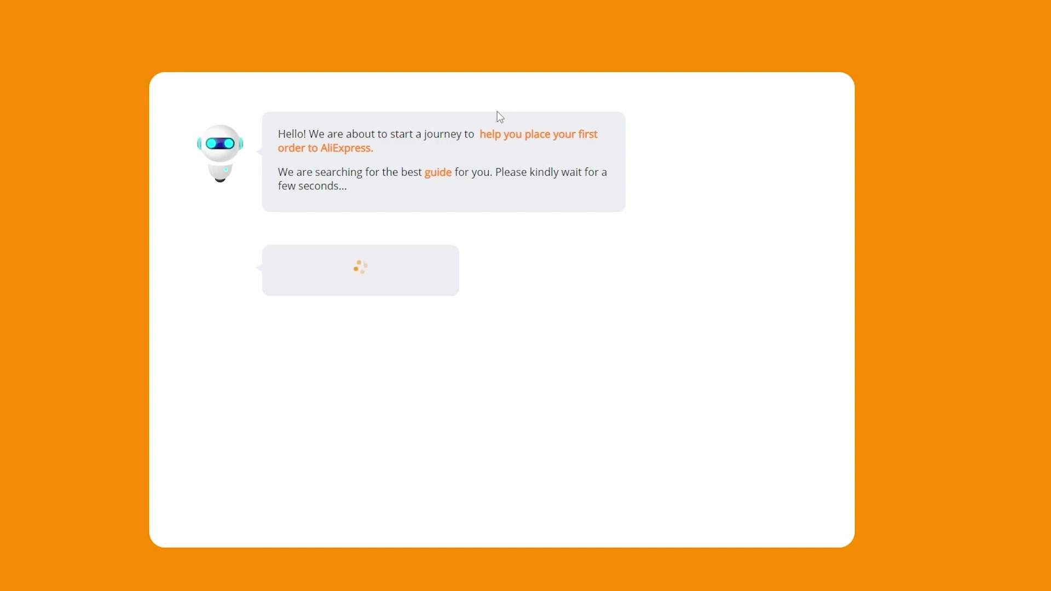
- Go through the five-part guide on importing products and close it
click(628, 351)
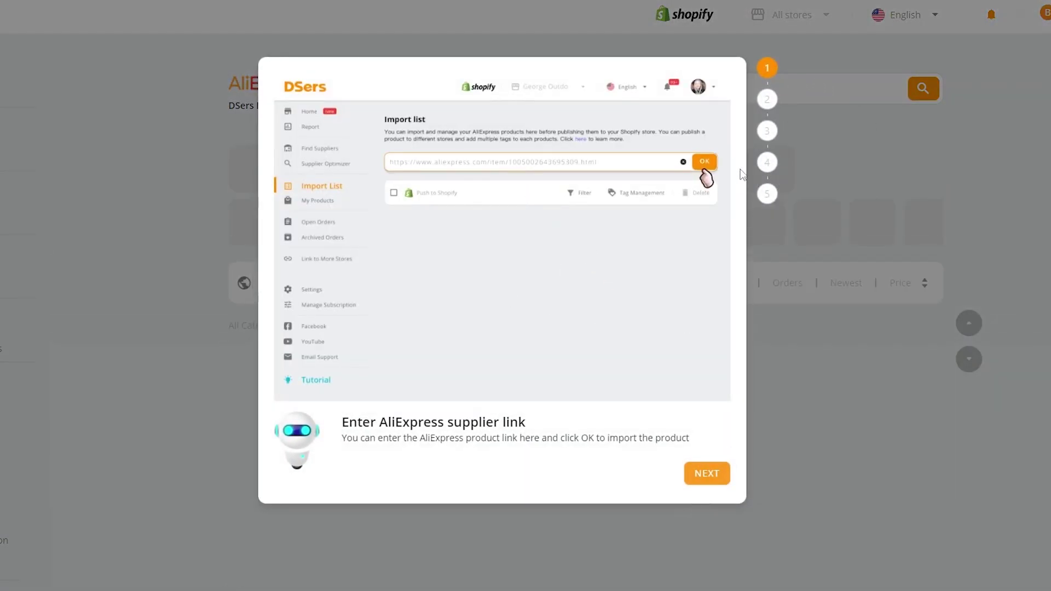
click(712, 475)
click(712, 474)
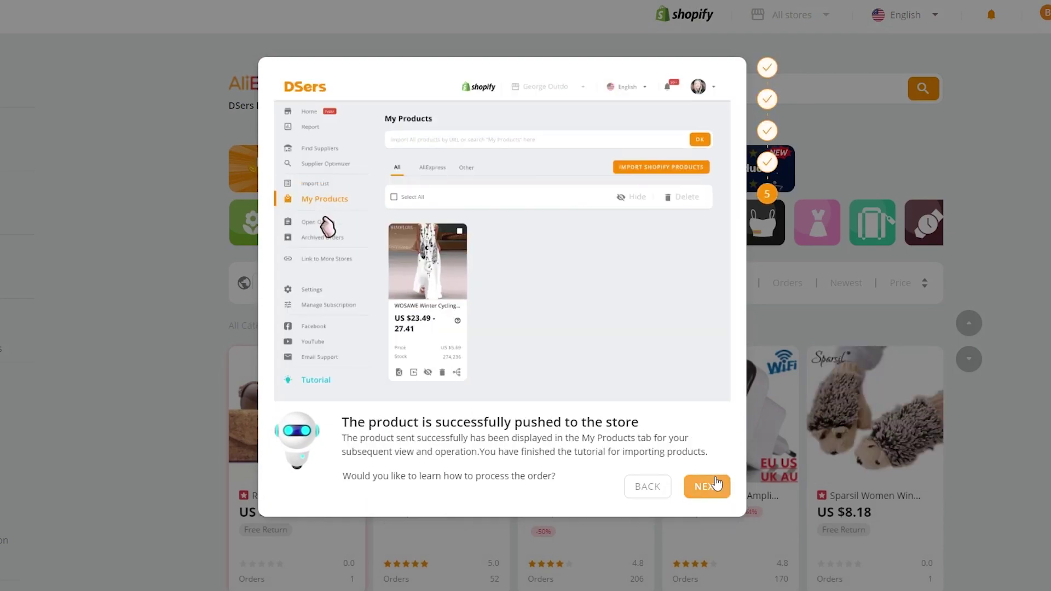
click(712, 486)
click(478, 146)
- Browse the AliExpress products offered in the DSers Premium Selection
scroll(18, 191, down, 2)
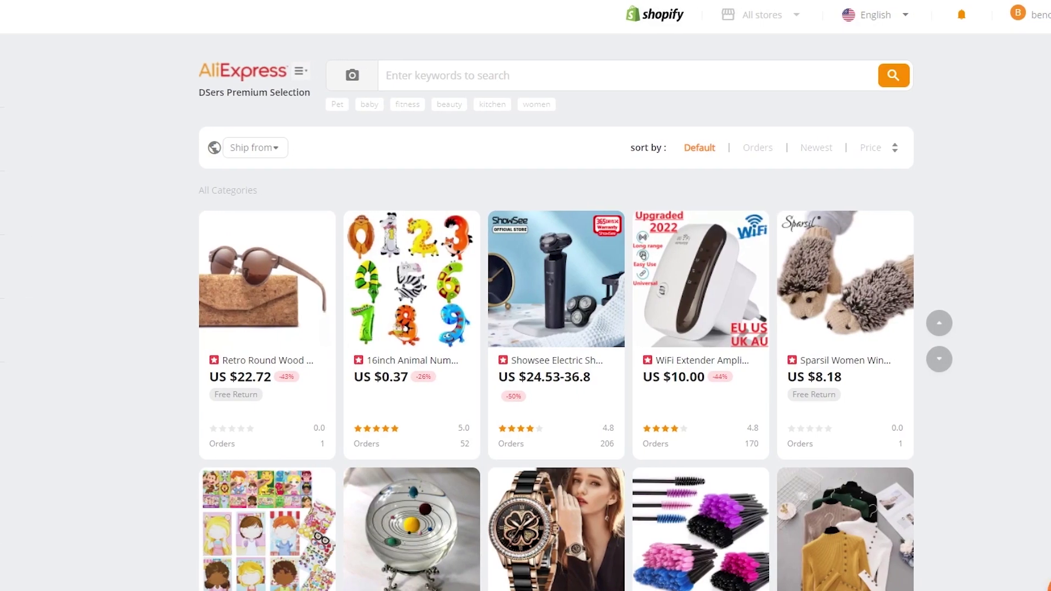
scroll(545, 343, down, 10)
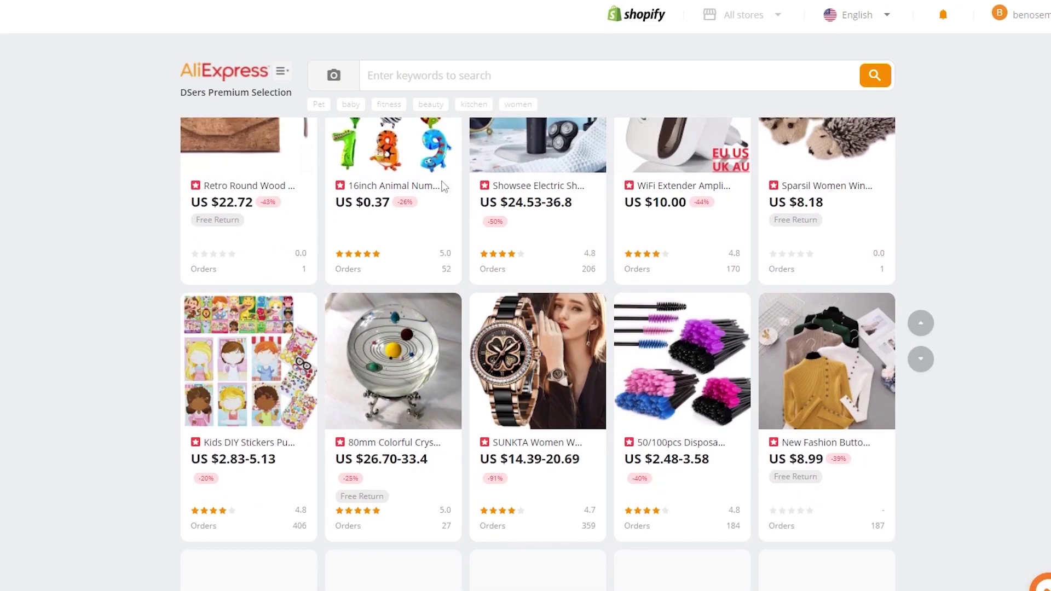
scroll(545, 344, down, 8)
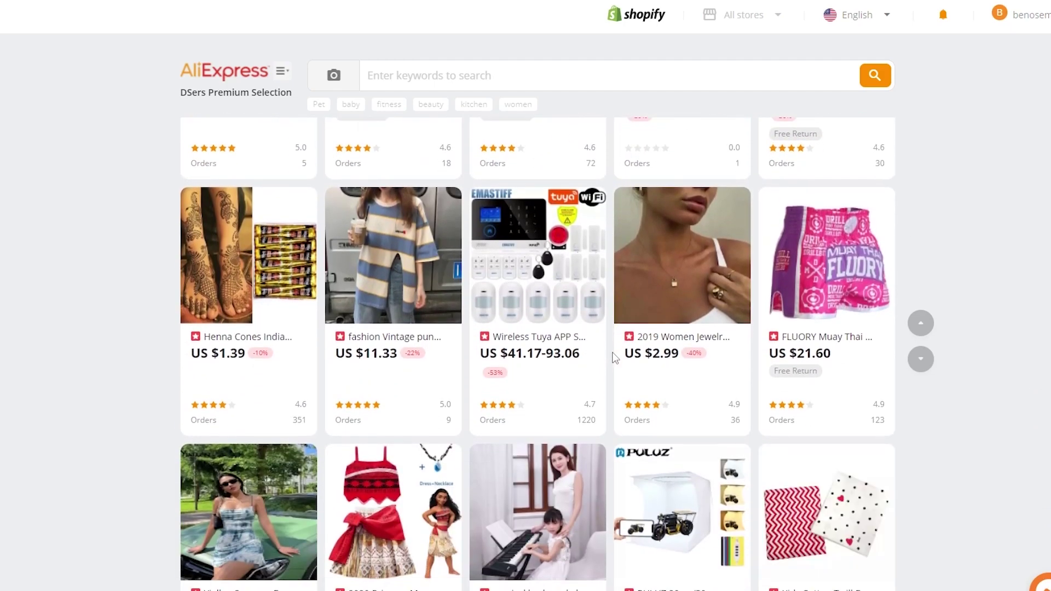
scroll(613, 357, down, 10)
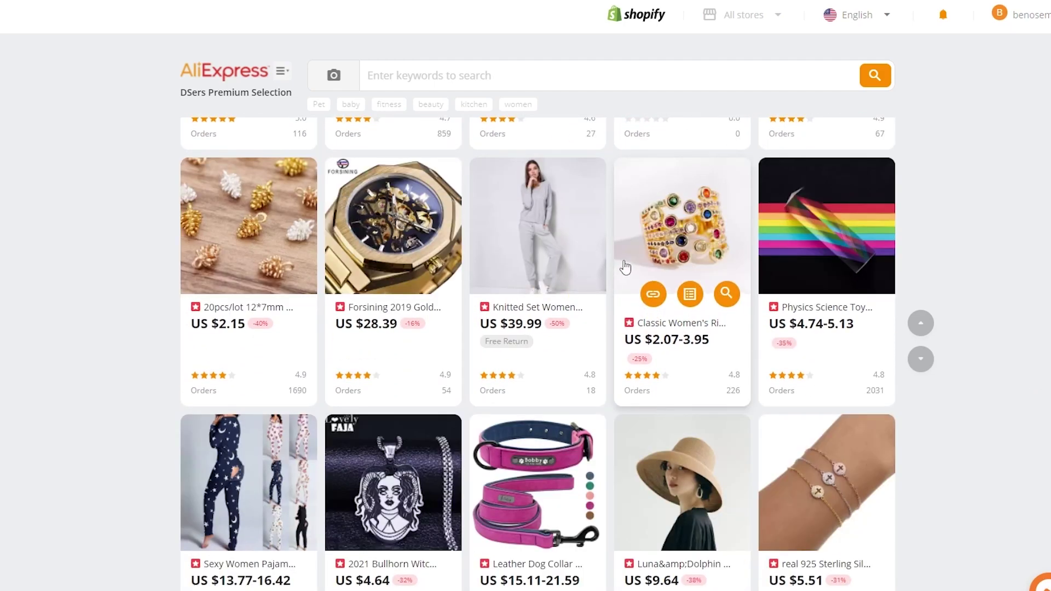
scroll(625, 266, down, 2)
scroll(626, 266, down, 2)
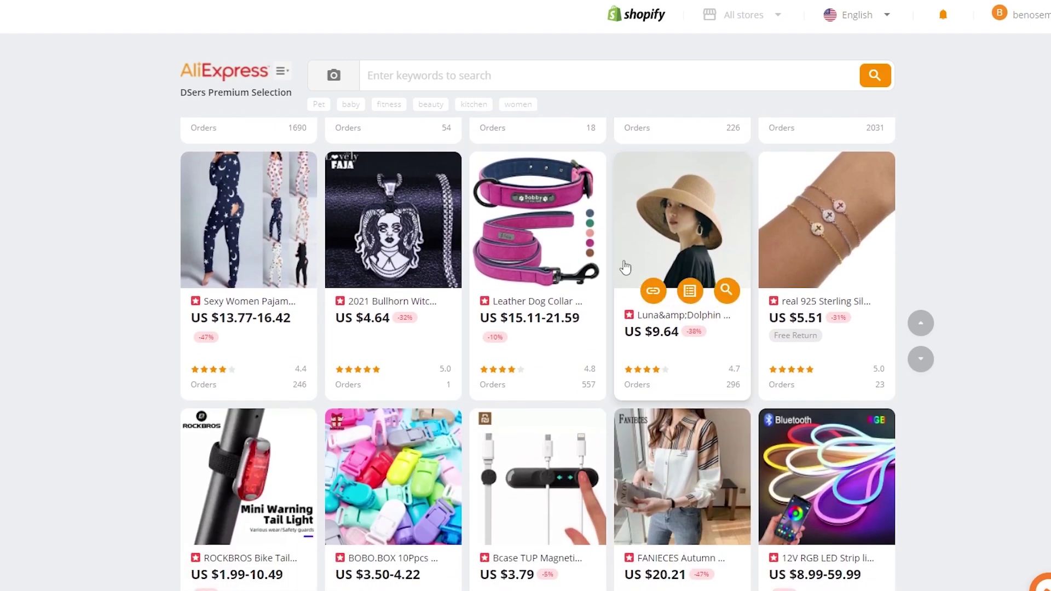
scroll(604, 278, down, 2)
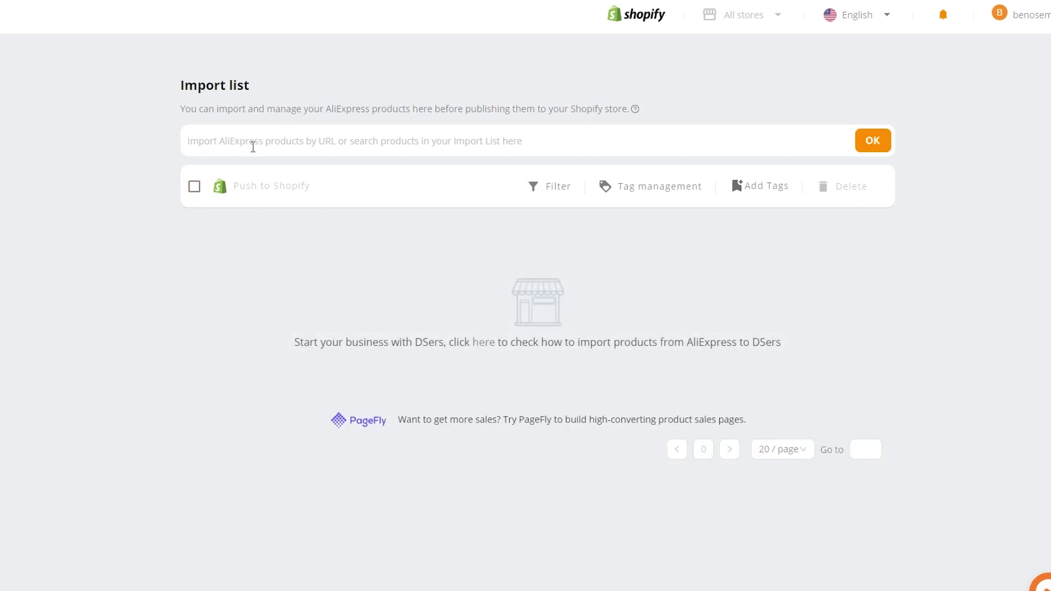
- Open AliExpress in a new browser tab and look over its home page, including the weekly deals and top rankings
click(378, 143)
key(ctrl+t)
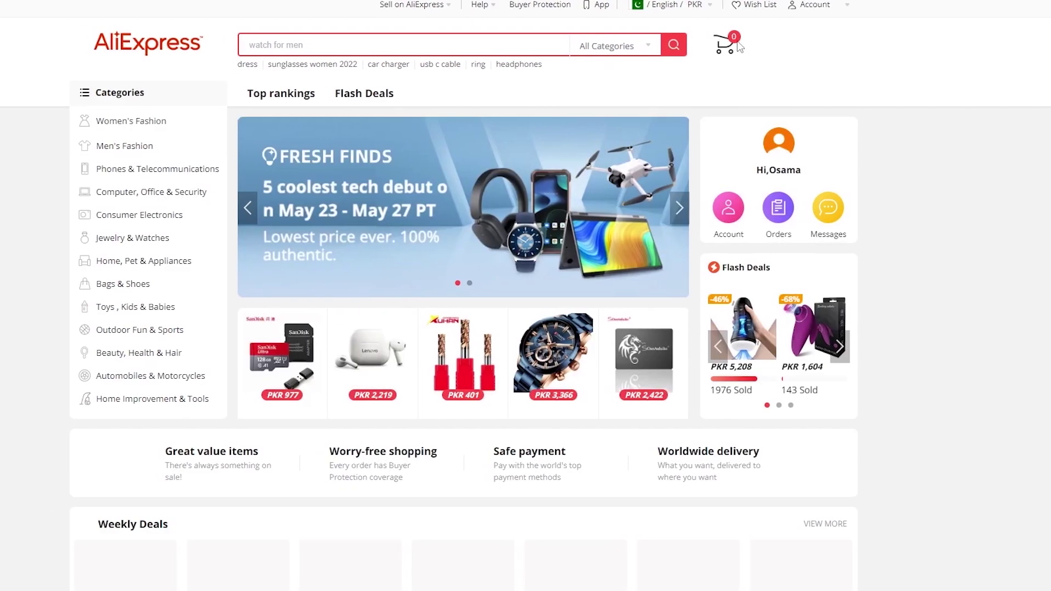
mouse_move(805, 11)
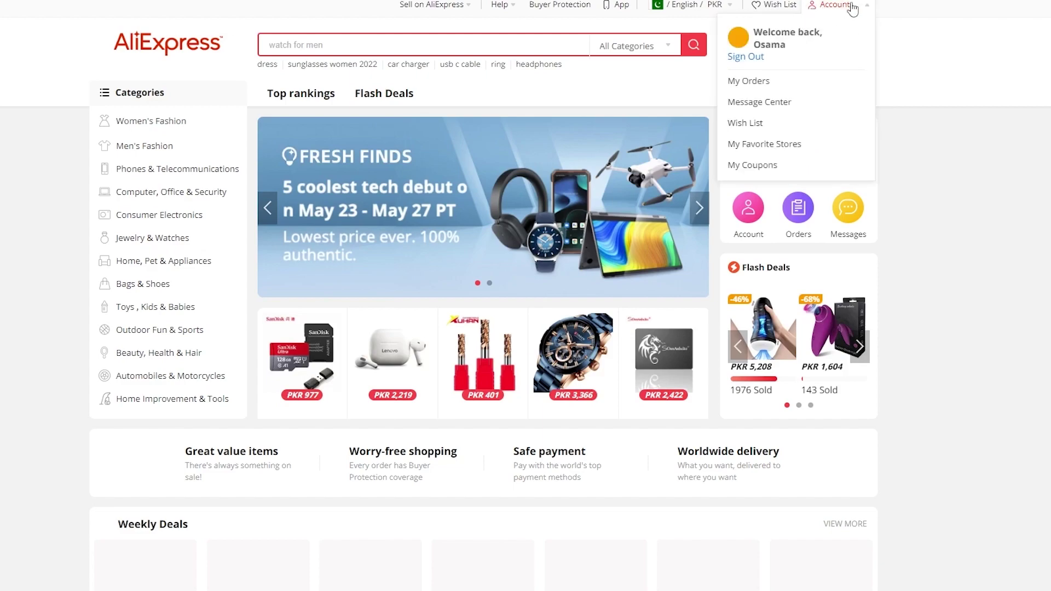
scroll(945, 168, down, 3)
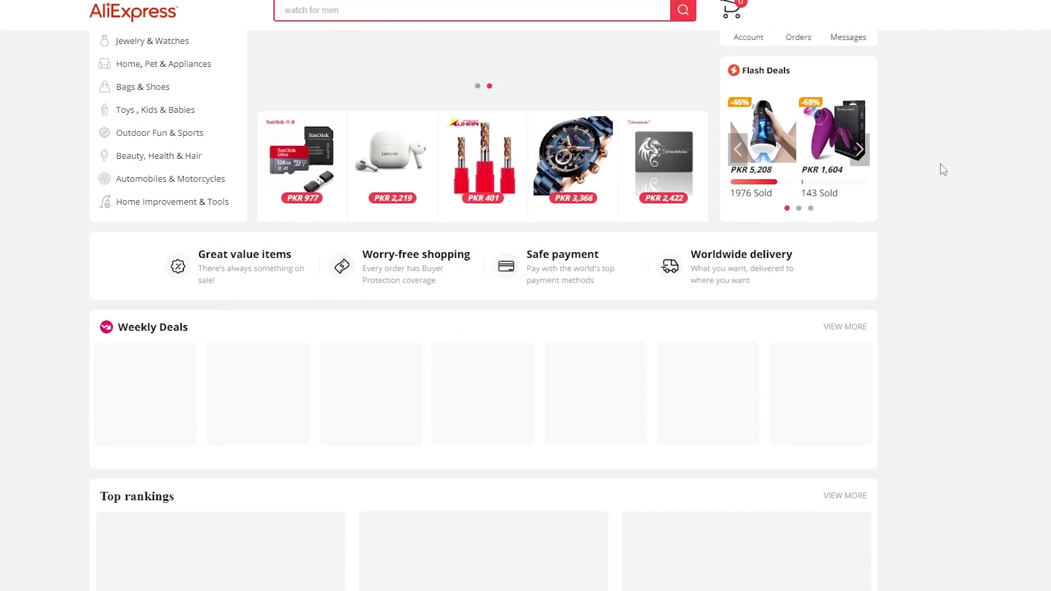
scroll(941, 163, down, 3)
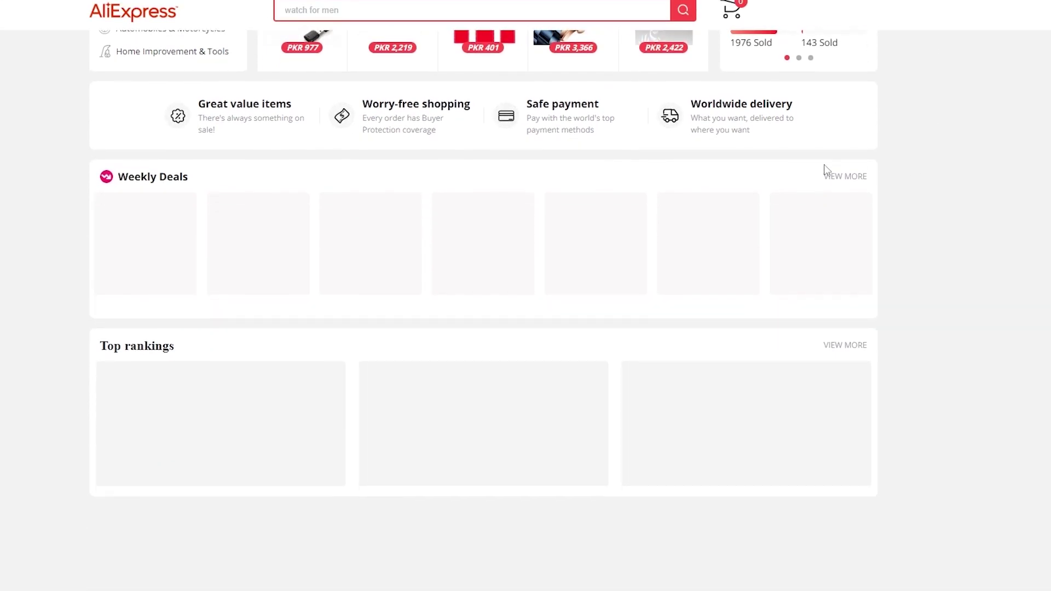
scroll(237, 151, up, 6)
scroll(237, 157, down, 8)
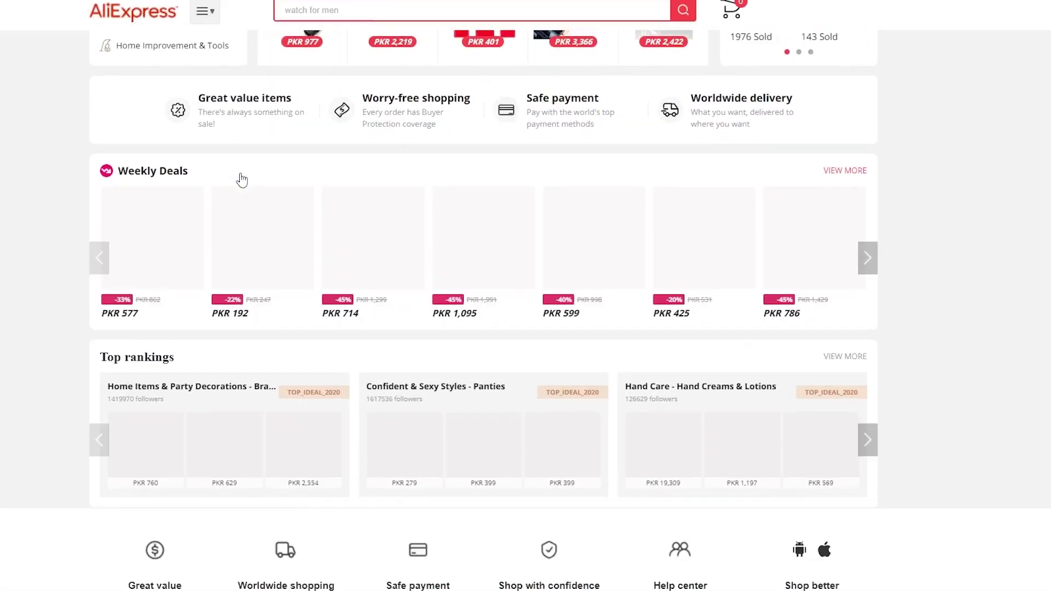
scroll(329, 386, up, 8)
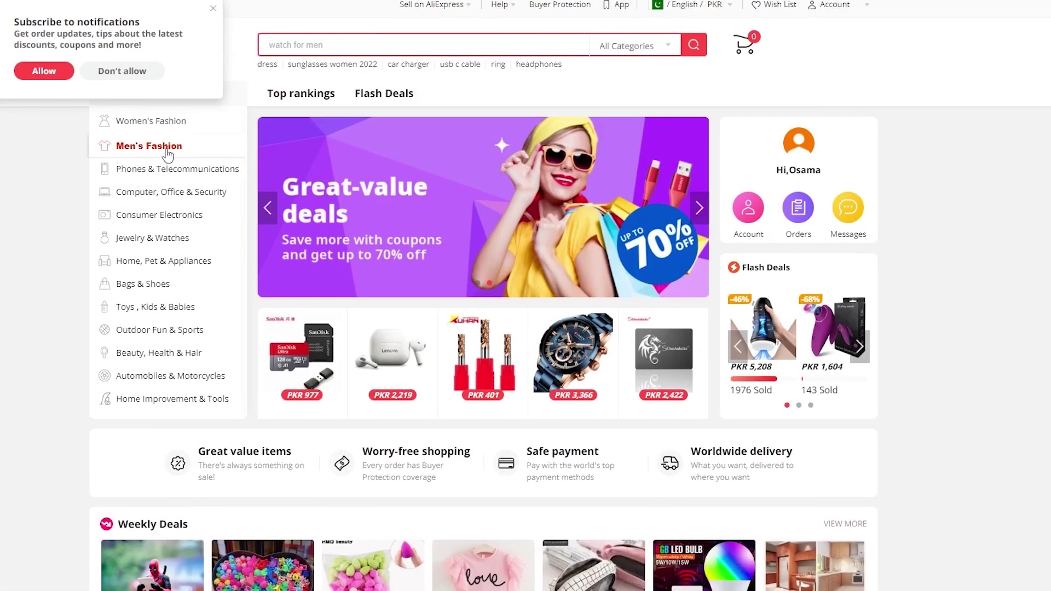
- Dismiss the notification request and open the 2020 Luxury Straight Business Casual Men Pants from the men's Casual Pants category
click(212, 11)
mouse_move(241, 145)
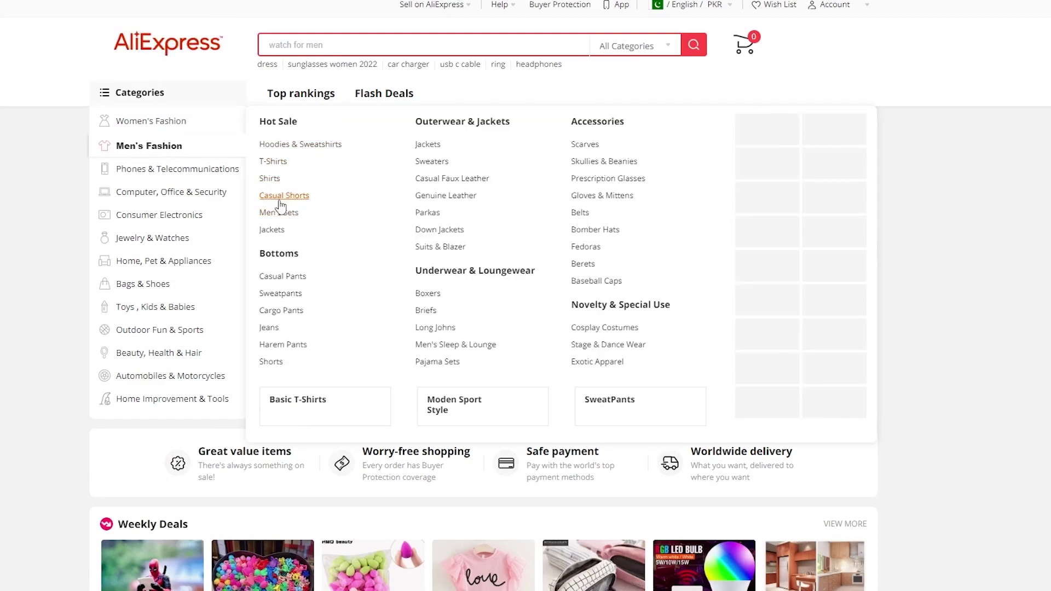
click(283, 277)
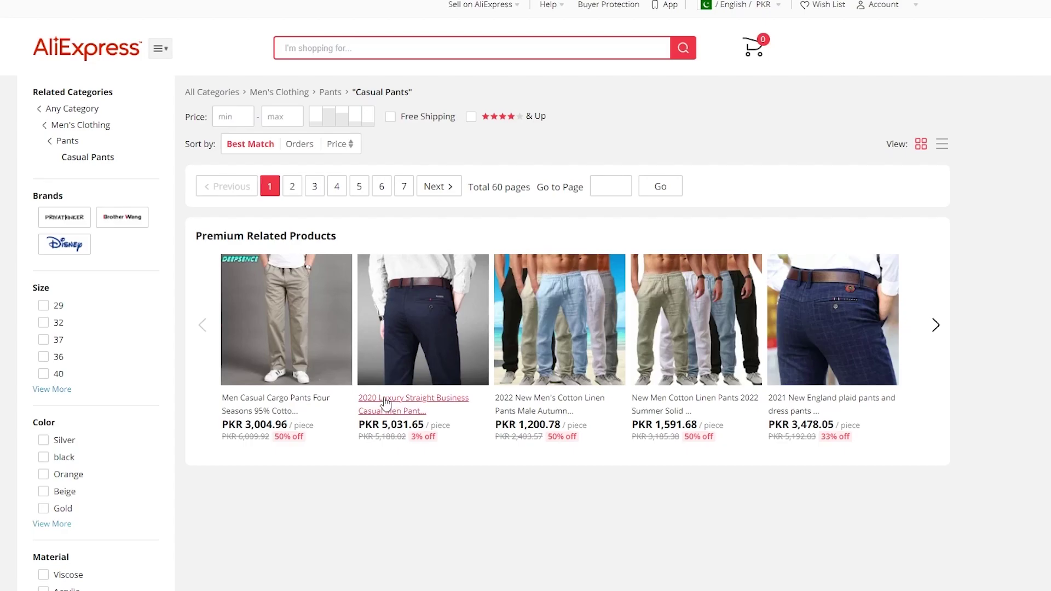
click(411, 364)
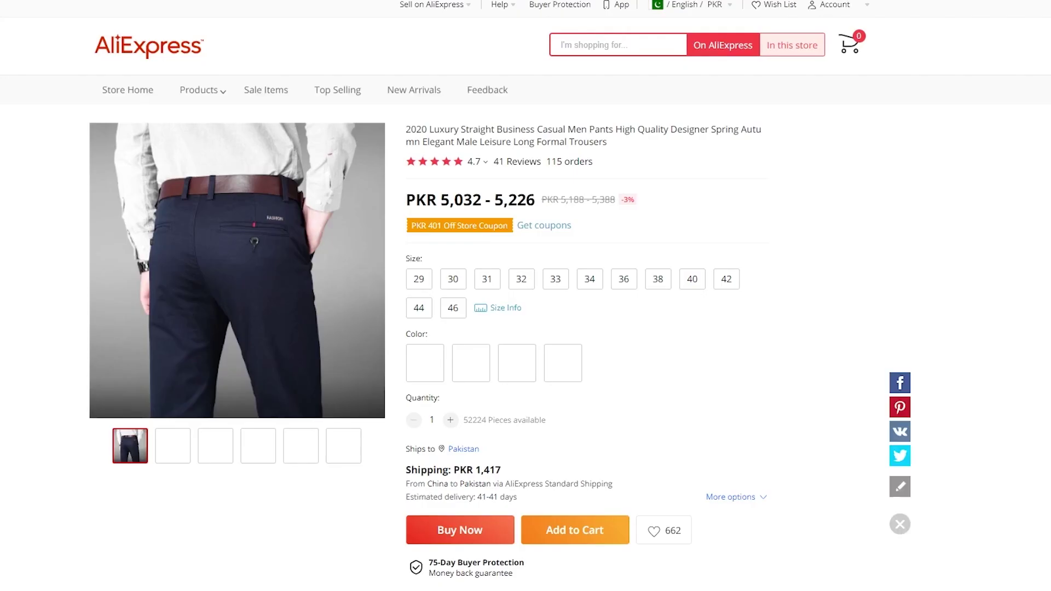
- Copy the pants' AliExpress product URL and use it to import the product into the DSers Import list
right_click(583, 1)
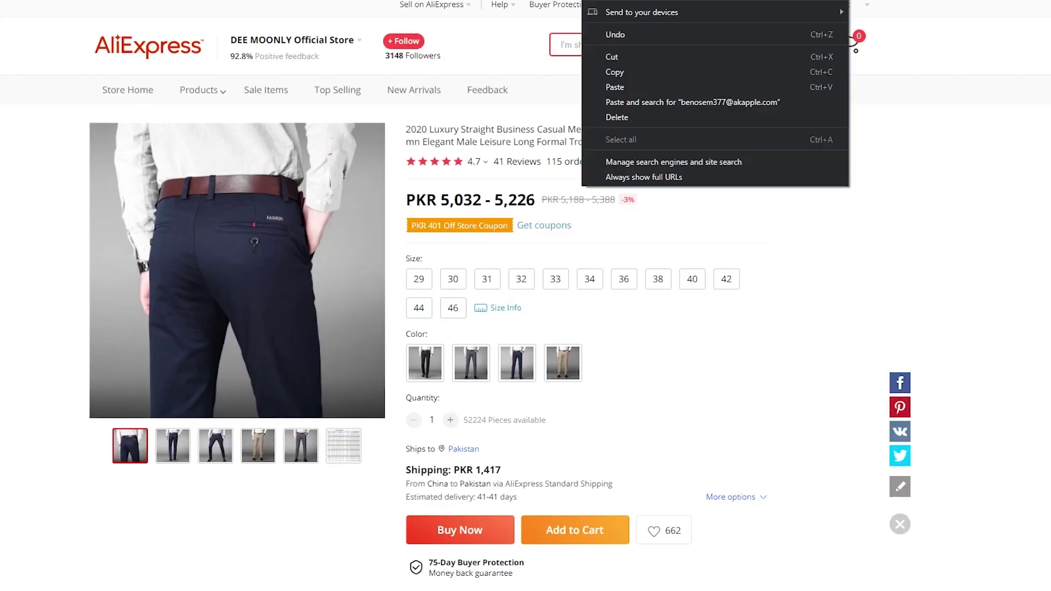
click(624, 71)
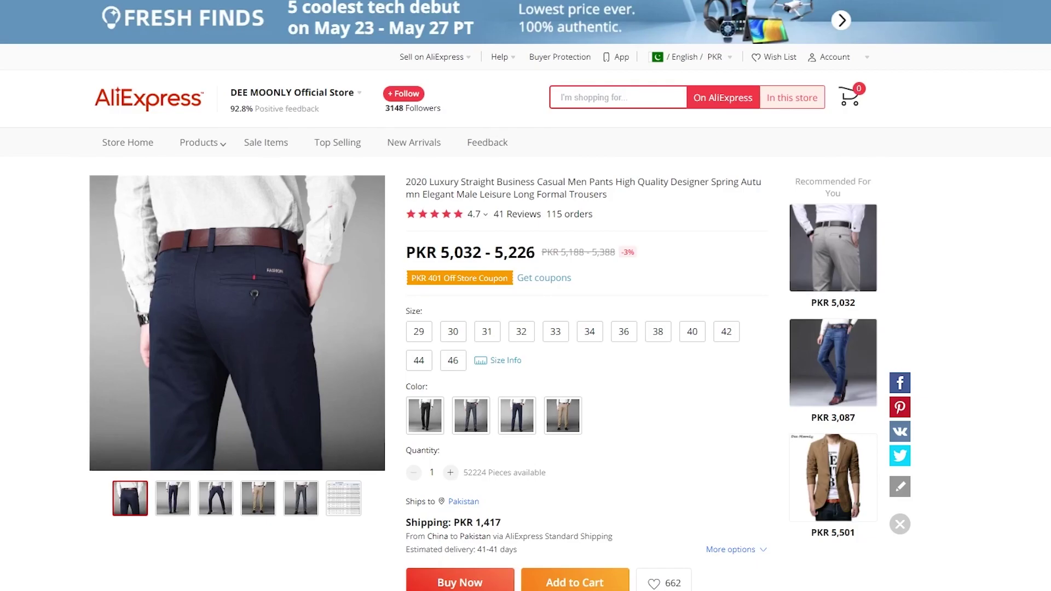
click(421, 6)
click(342, 144)
right_click(344, 143)
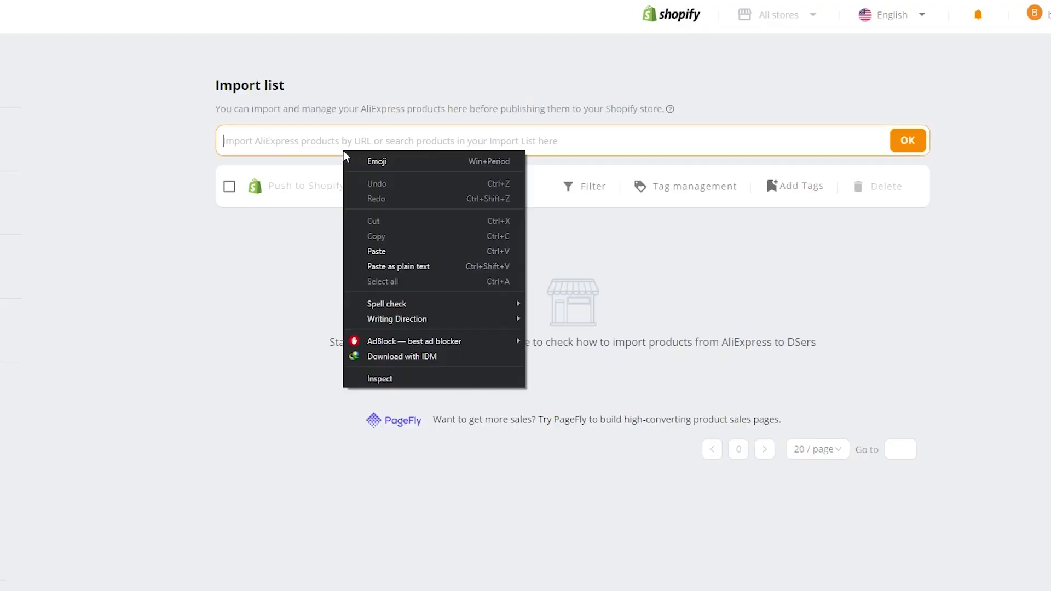
click(379, 252)
click(226, 189)
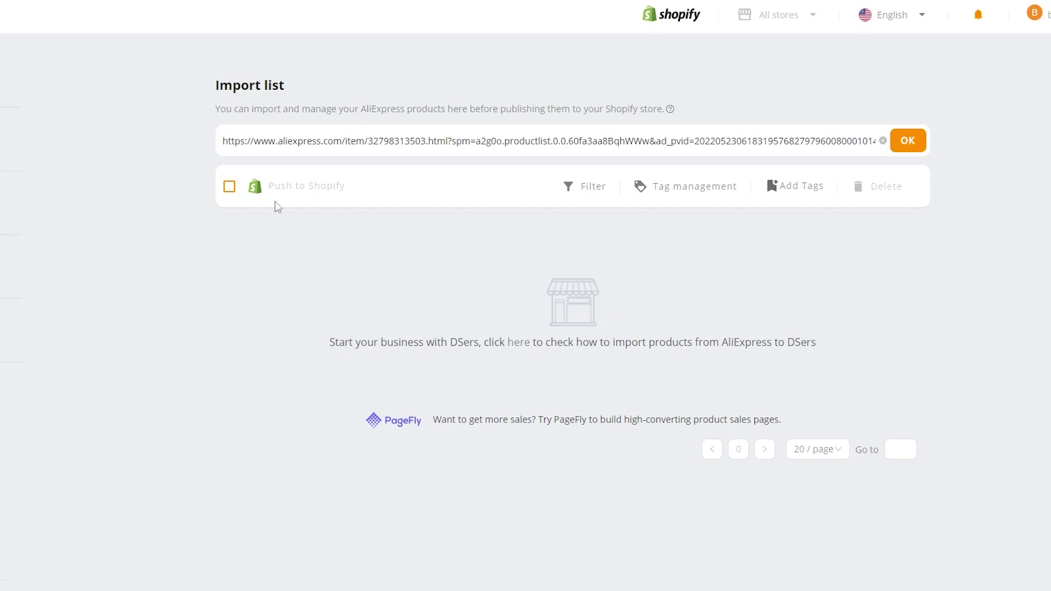
click(910, 144)
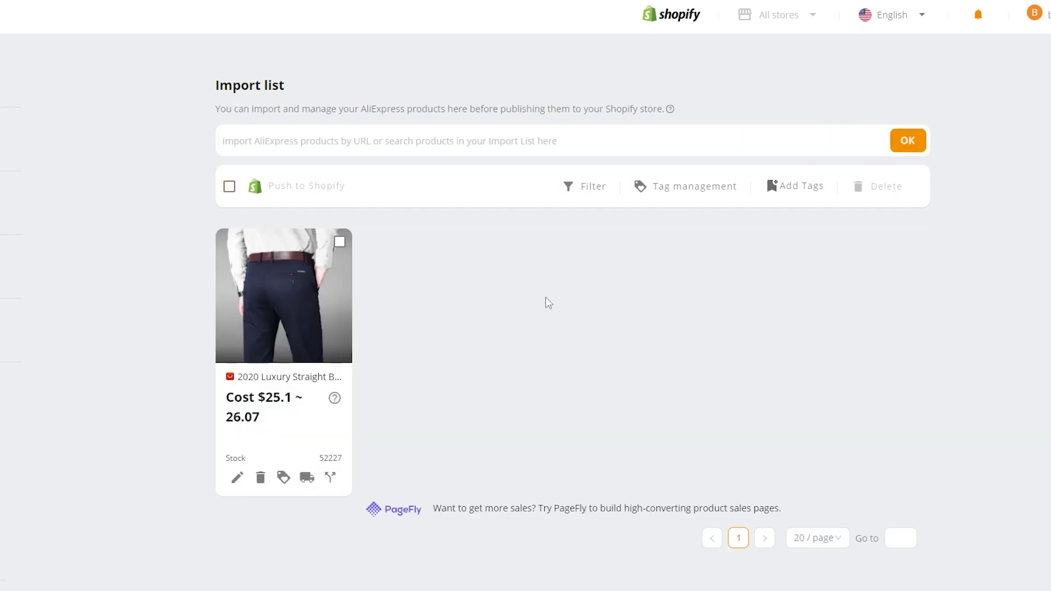
- Push the imported men's pants to the Shopify store with the pricing rule applied and "Also publish to Online Store" enabled, leaving out-of-stock selling off
mouse_move(340, 322)
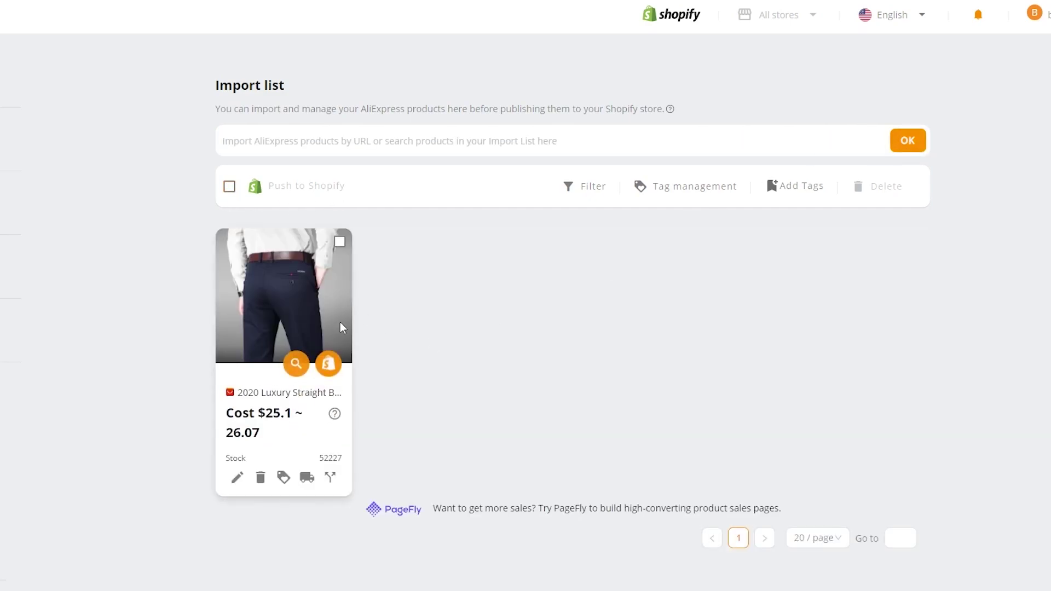
click(328, 356)
click(328, 361)
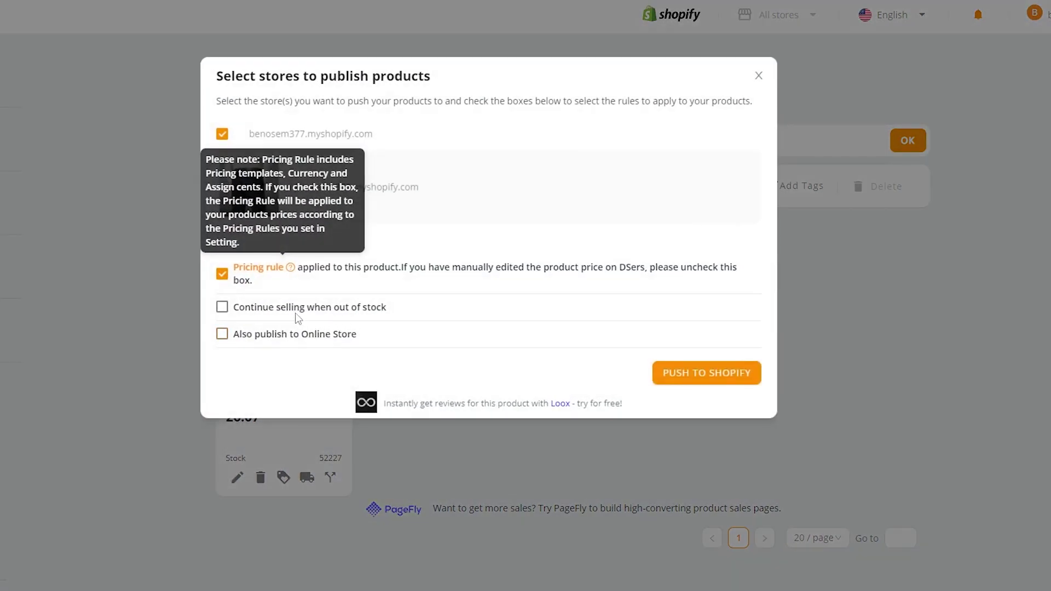
click(222, 307)
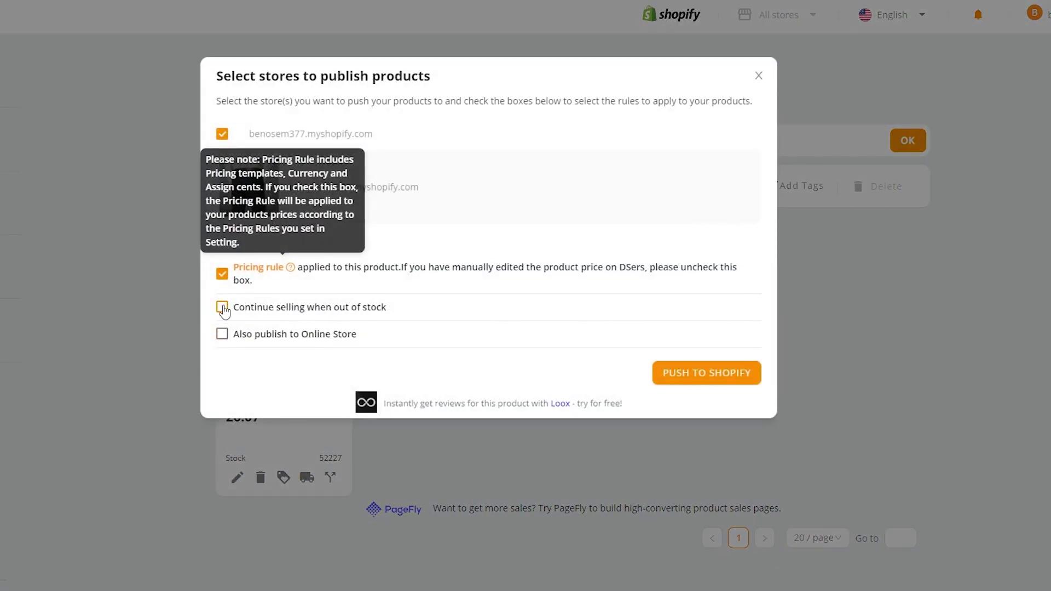
click(222, 335)
click(223, 335)
click(221, 308)
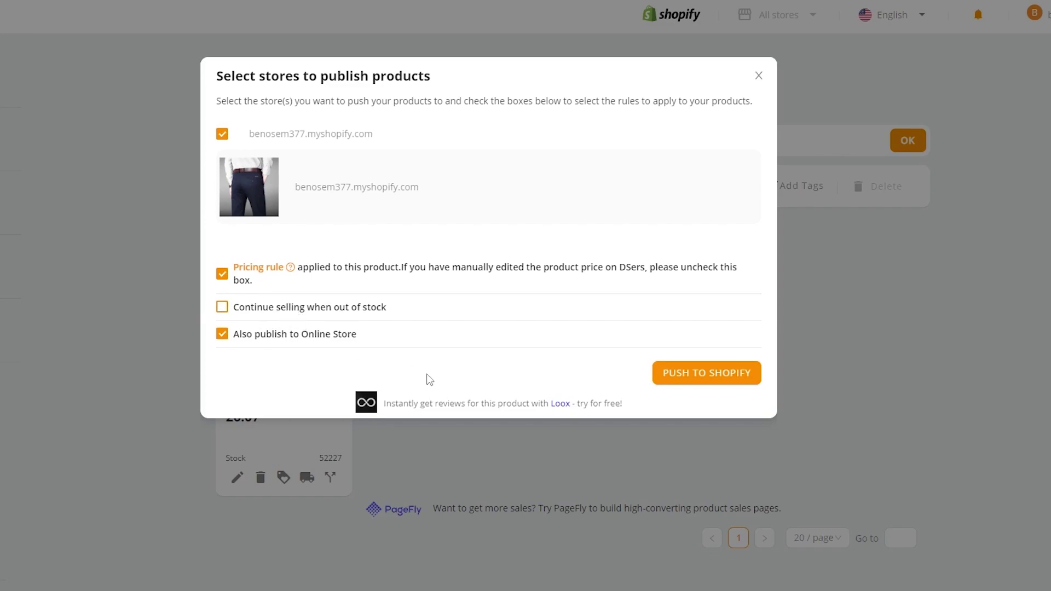
click(682, 379)
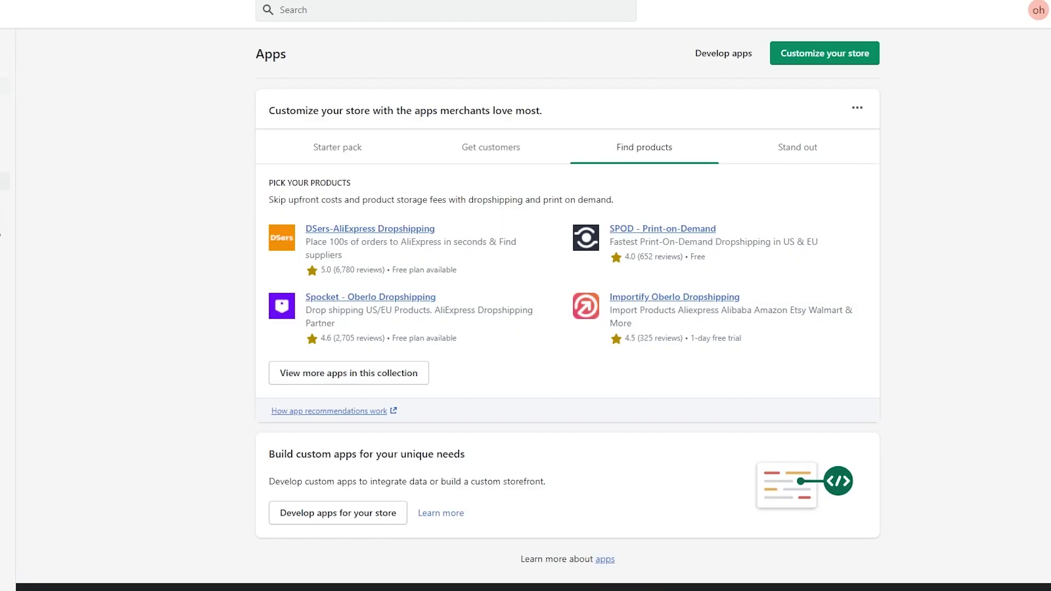
- Switch to the Shopify admin and open the 2020 Luxury Straight Business Casual Men Pants product from the store's product list
click(1, 316)
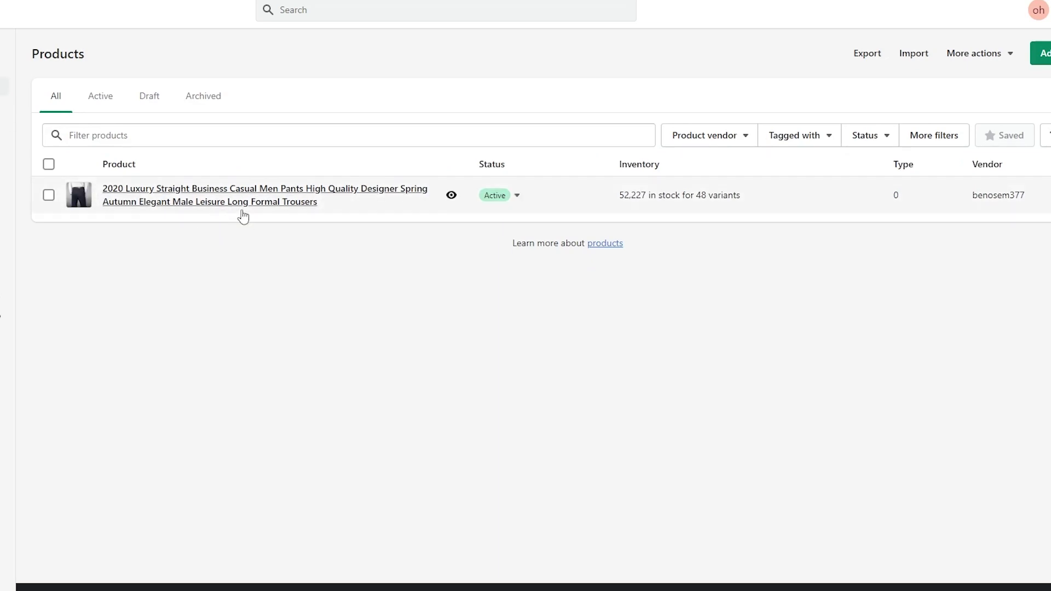
click(300, 206)
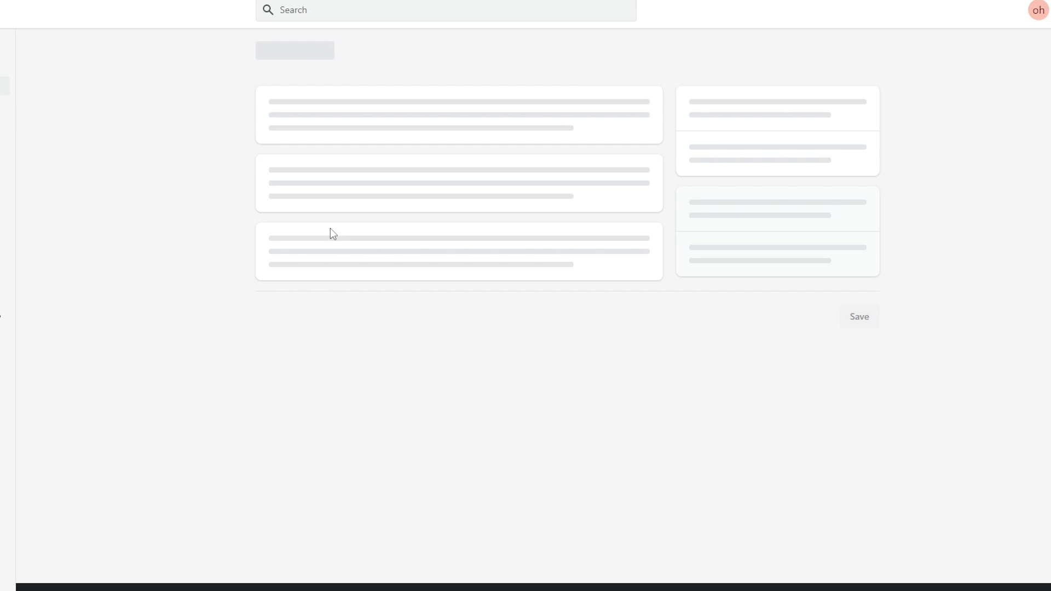
- Examine the pants' product page, including the description, media, size and color options, and variant prices and quantities
scroll(429, 398, down, 2)
scroll(428, 398, down, 15)
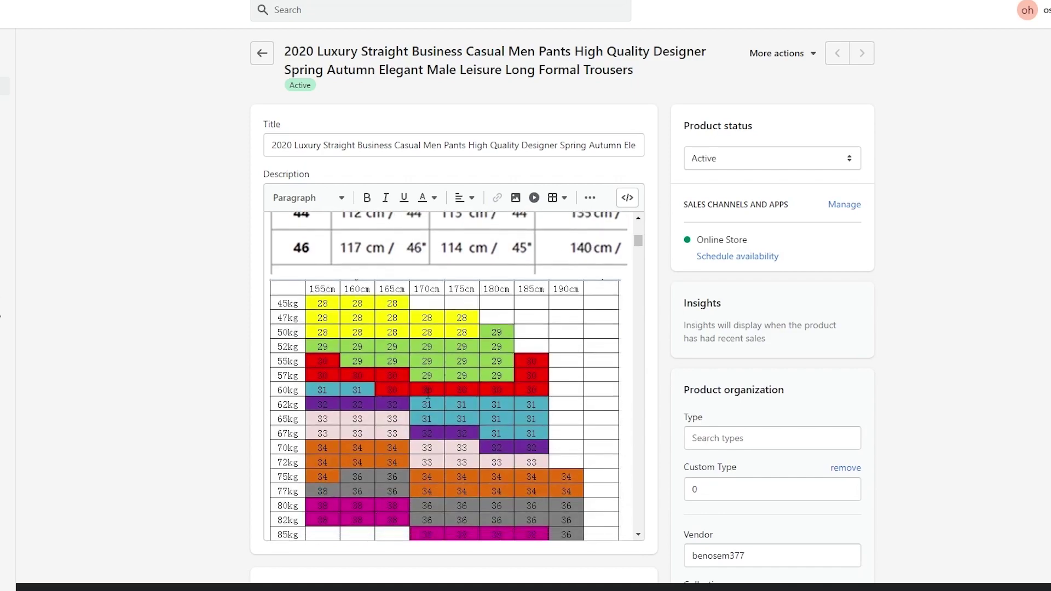
scroll(193, 406, down, 12)
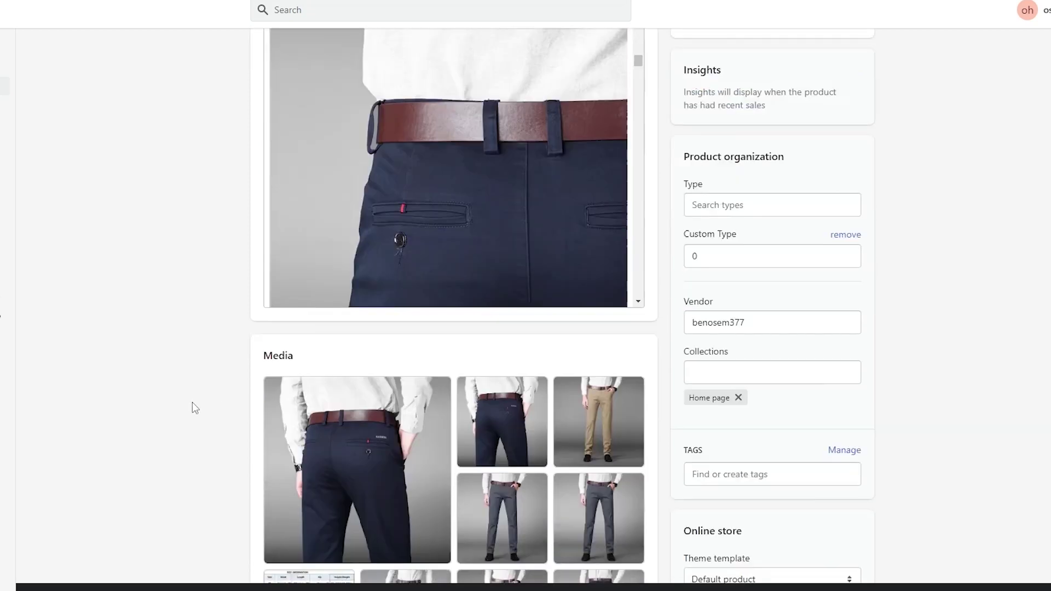
scroll(312, 290, down, 2)
scroll(315, 297, down, 20)
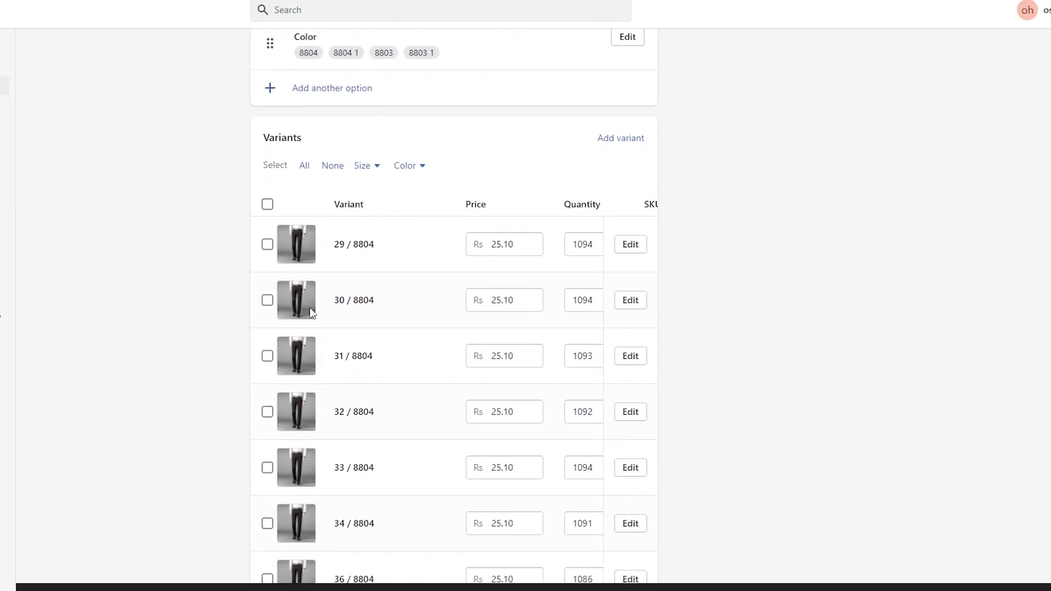
scroll(339, 413, down, 12)
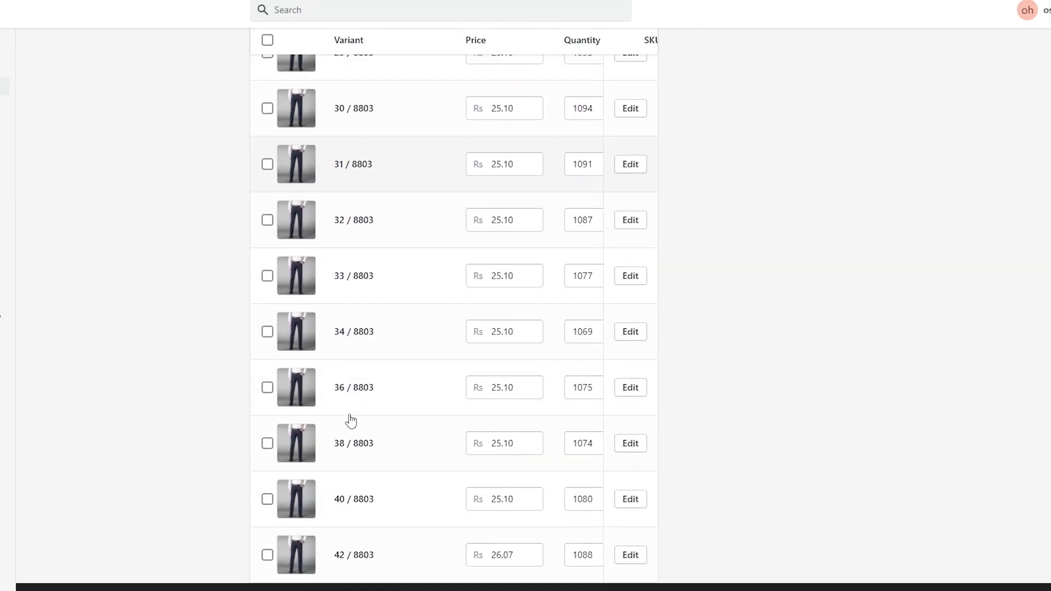
scroll(602, 422, up, 19)
scroll(604, 430, up, 19)
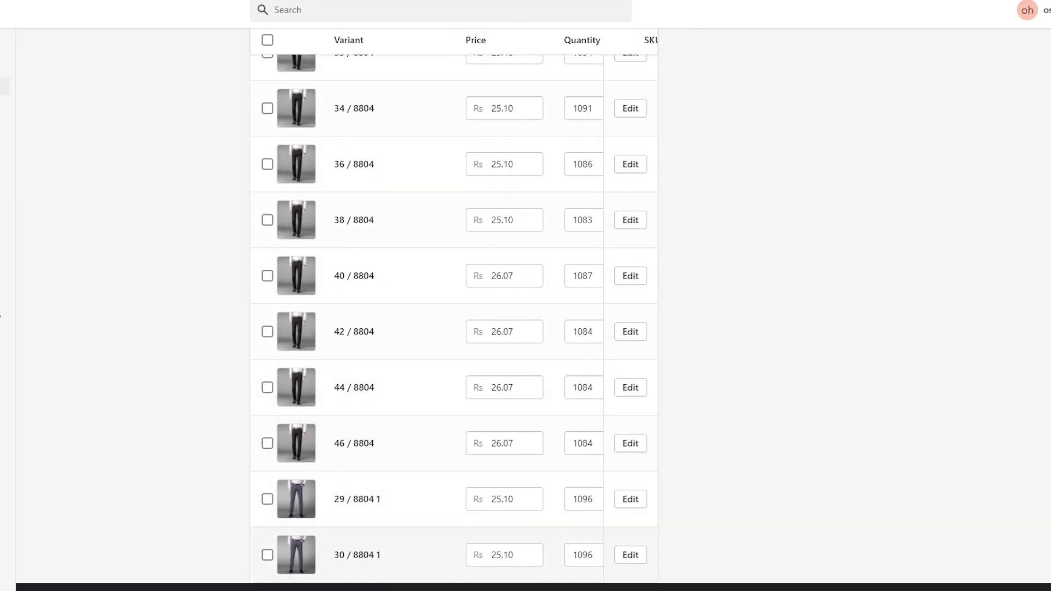
scroll(510, 551, up, 15)
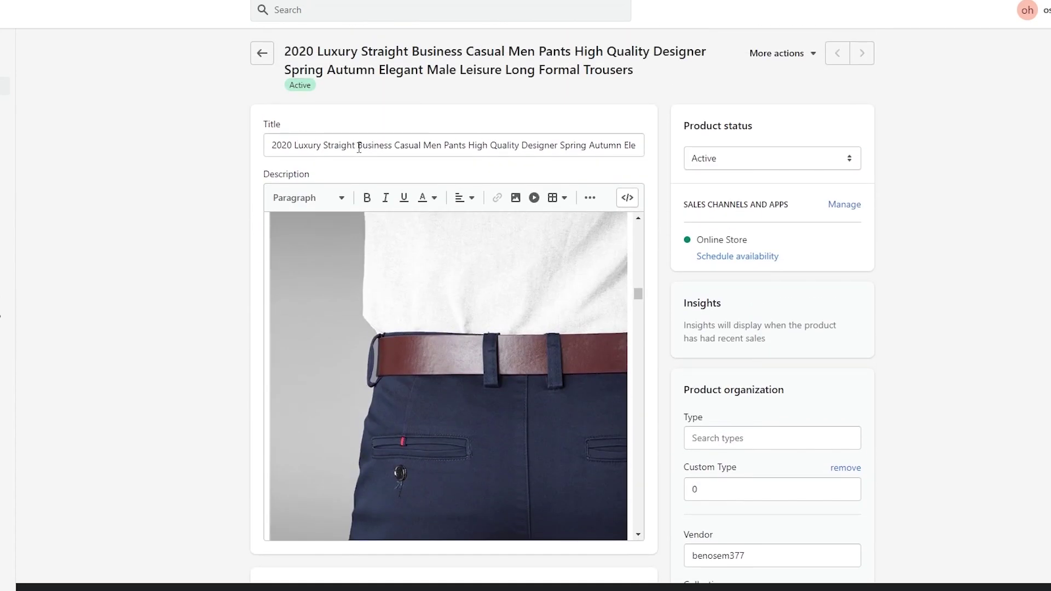
- Remove "2020 Luxury" and everything after "Men Pants" from the product title, and add "Or" before "Casual"
drag(359, 147, 237, 154)
click(327, 147)
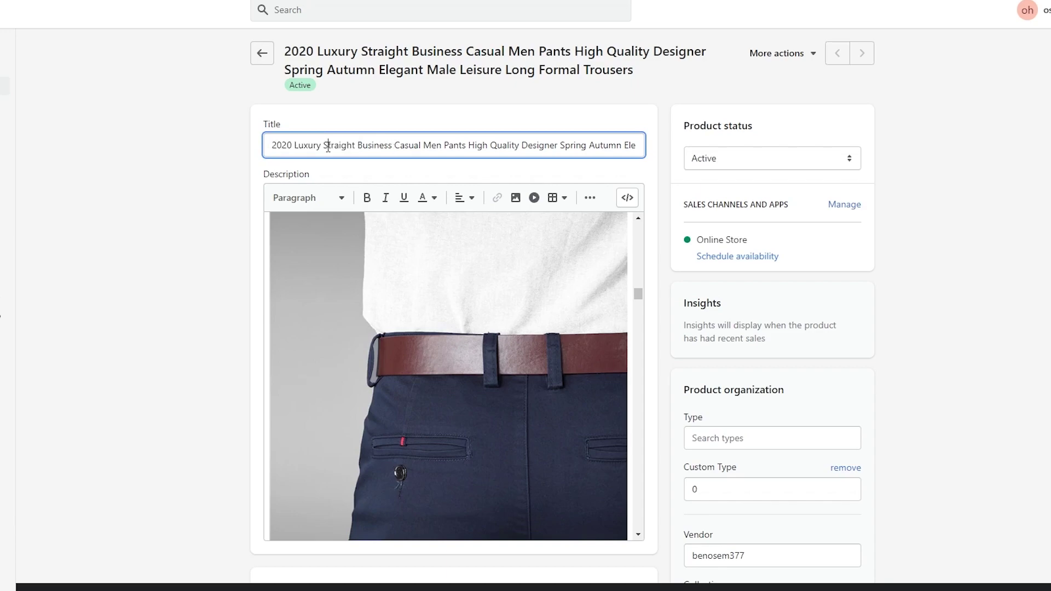
drag(326, 147, 188, 144)
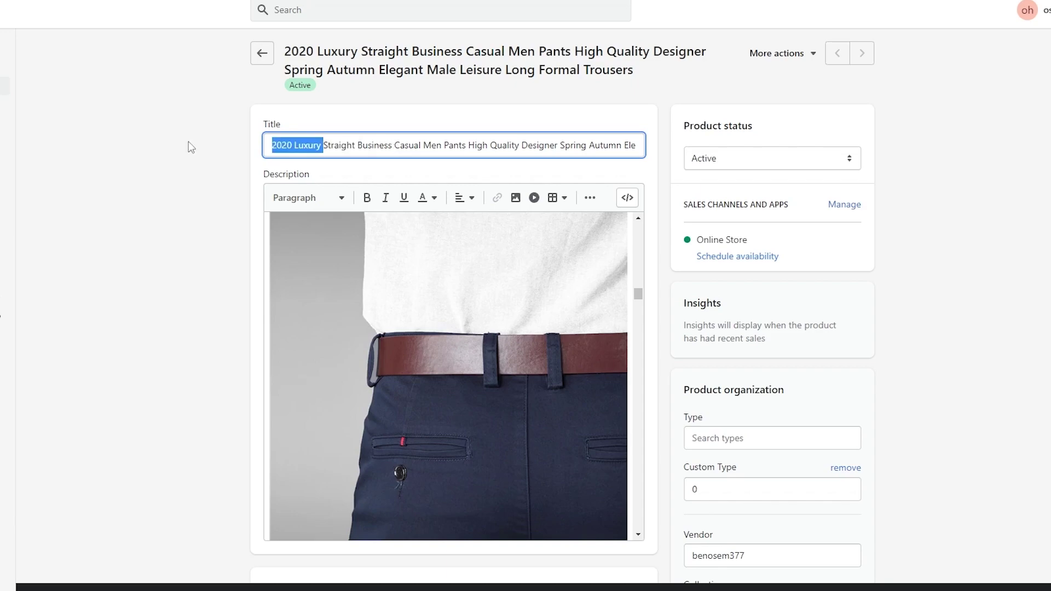
key(BackSpace)
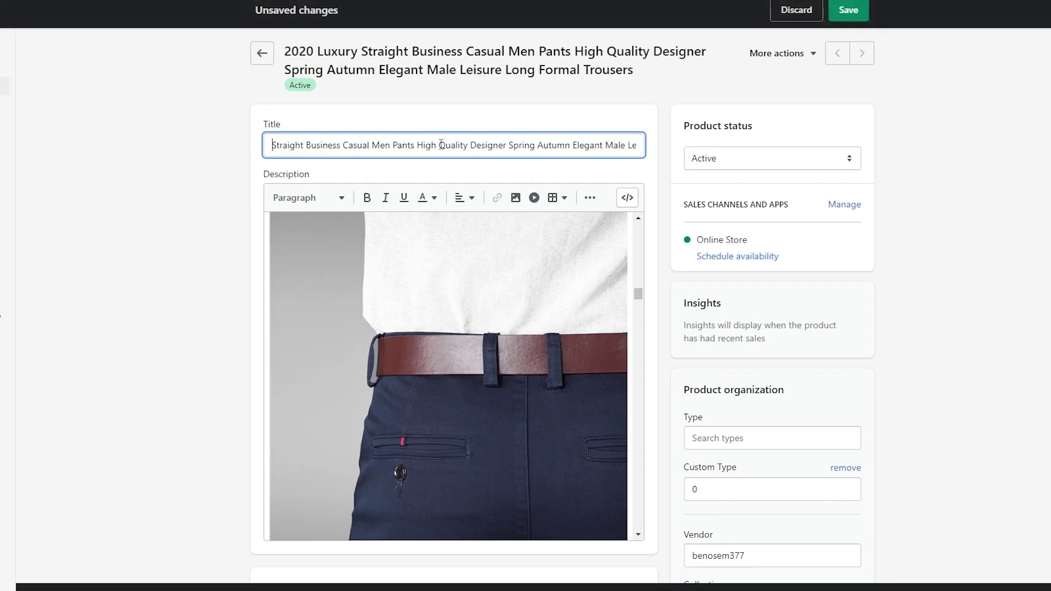
drag(417, 147, 718, 157)
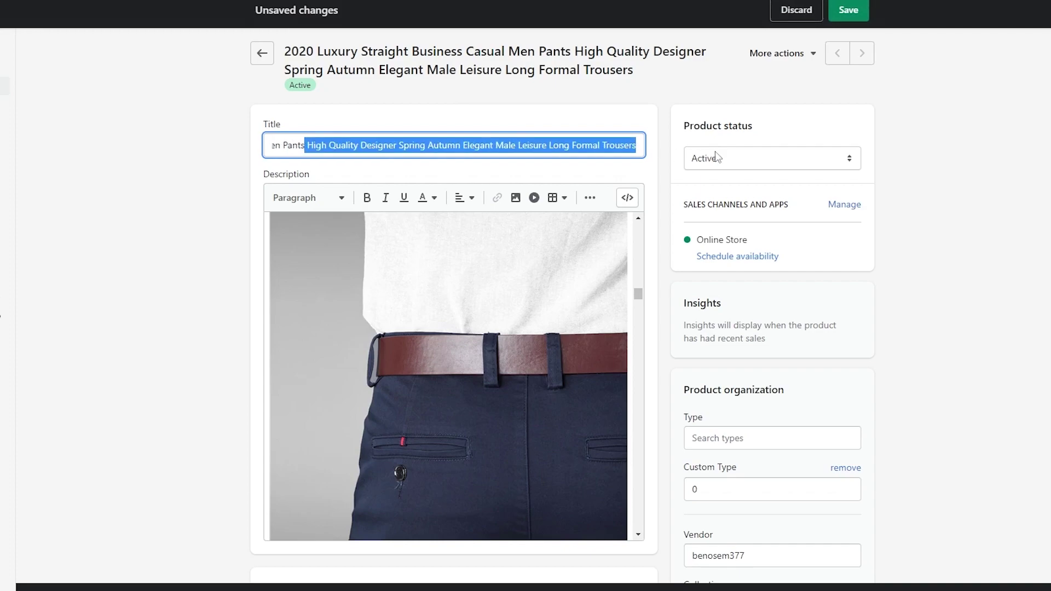
key(BackSpace)
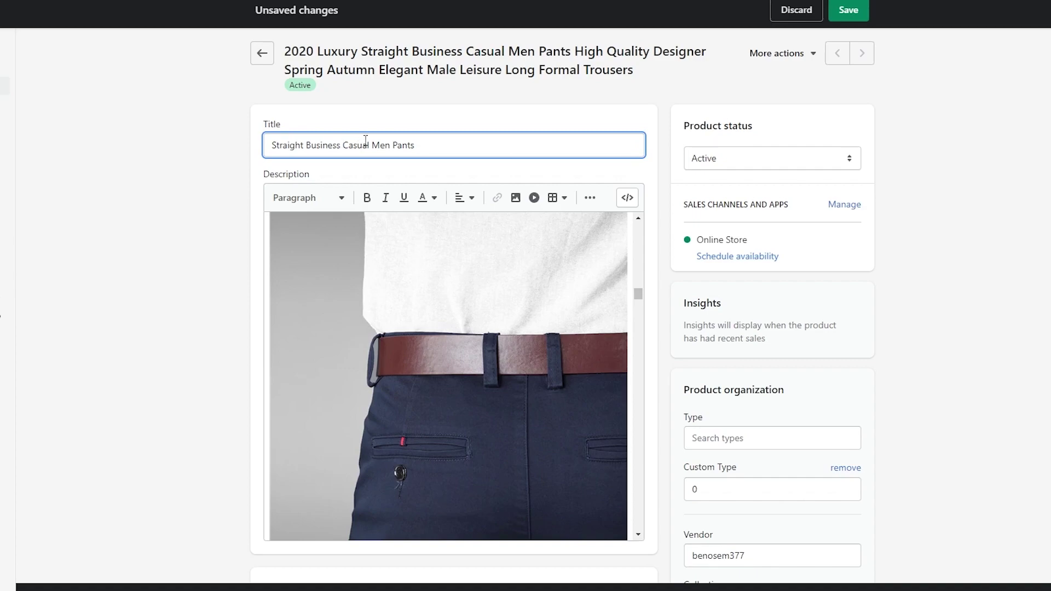
text(Or Cas)
- Set the price of the 8804 variants in sizes 29 to 34 to Rs 5000, reusing the first variant's price for the others
scroll(542, 146, down, 15)
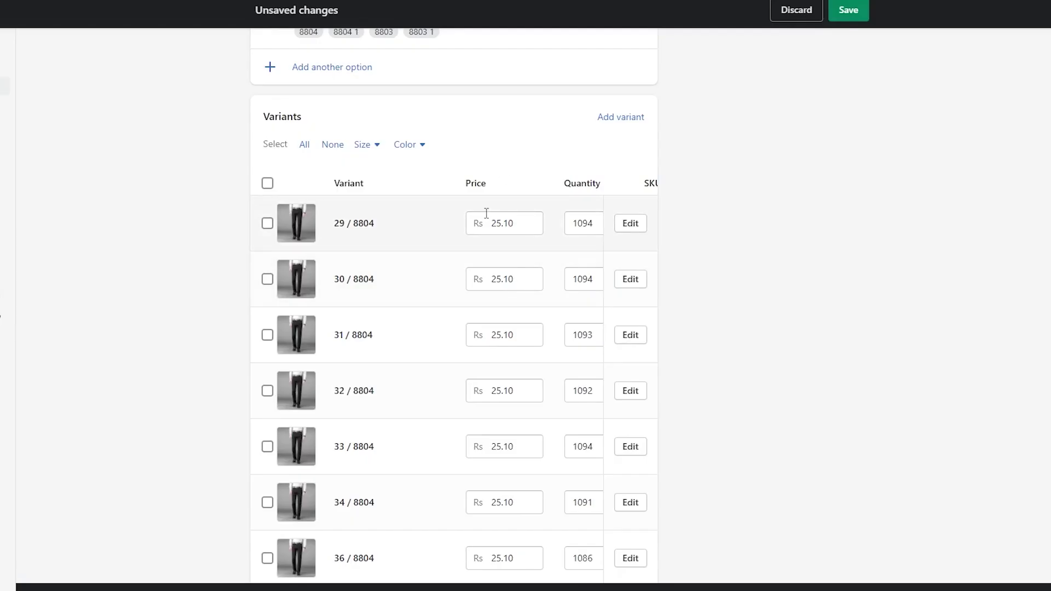
drag(514, 222, 489, 227)
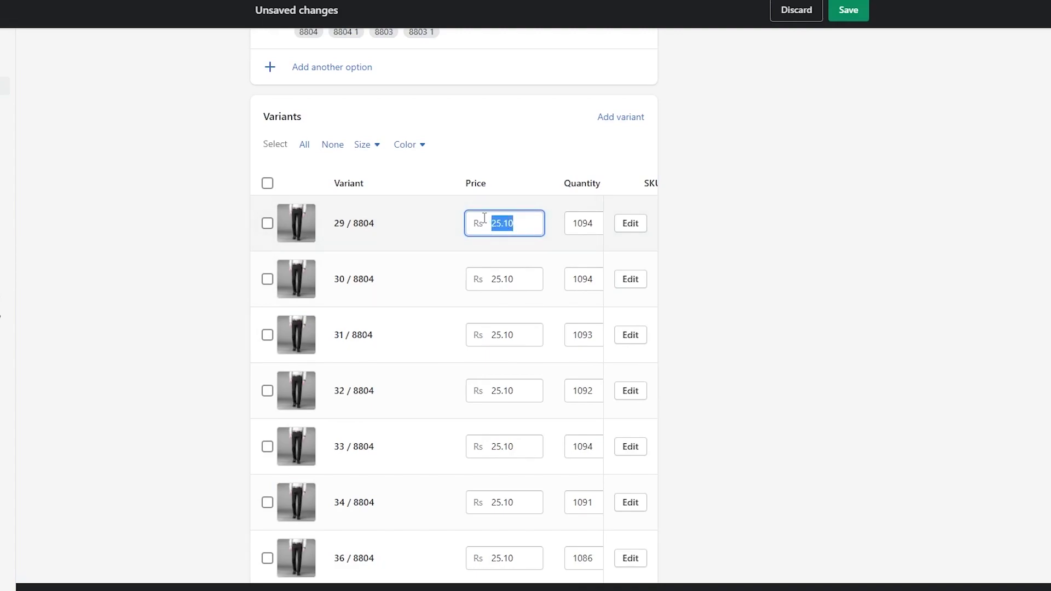
text(5000)
key(ctrl+a)
key(ctrl+c)
double_click(503, 279)
key(ctrl+v)
double_click(510, 335)
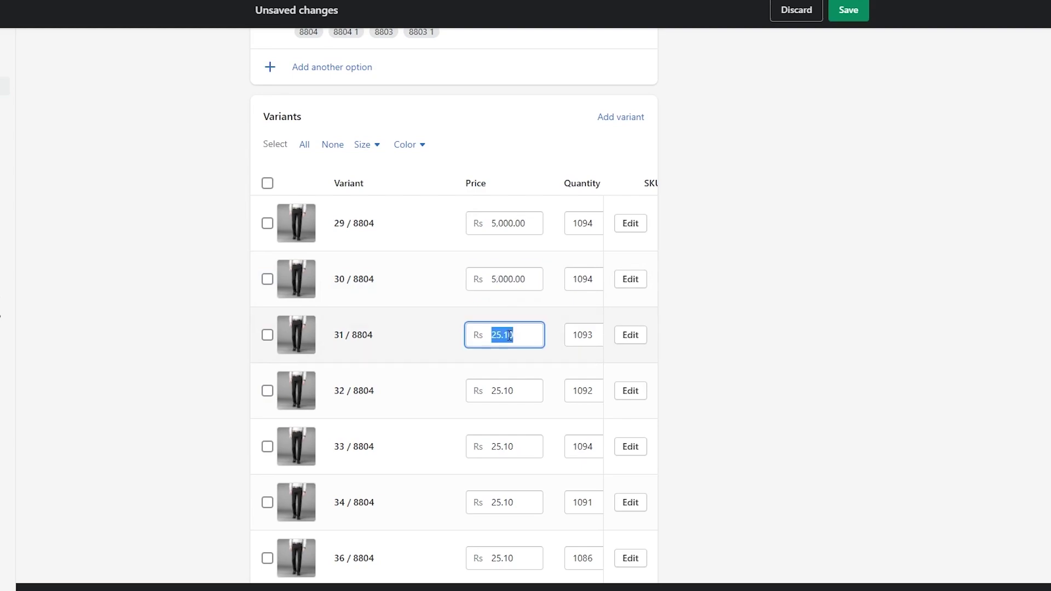
key(ctrl+v)
double_click(509, 391)
key(ctrl+v)
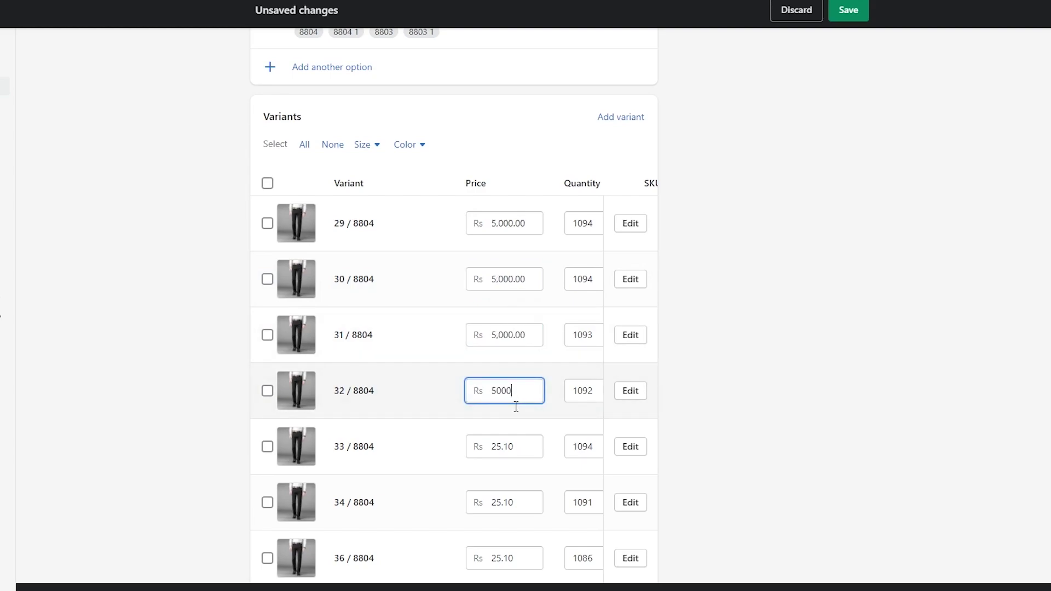
double_click(509, 440)
key(ctrl+v)
double_click(502, 501)
key(ctrl+v)
- Set the price of the 8804 variants in sizes 36 and 38 to Rs 5000, keeping the size 36 variant unselected
scroll(507, 438, down, 5)
click(514, 296)
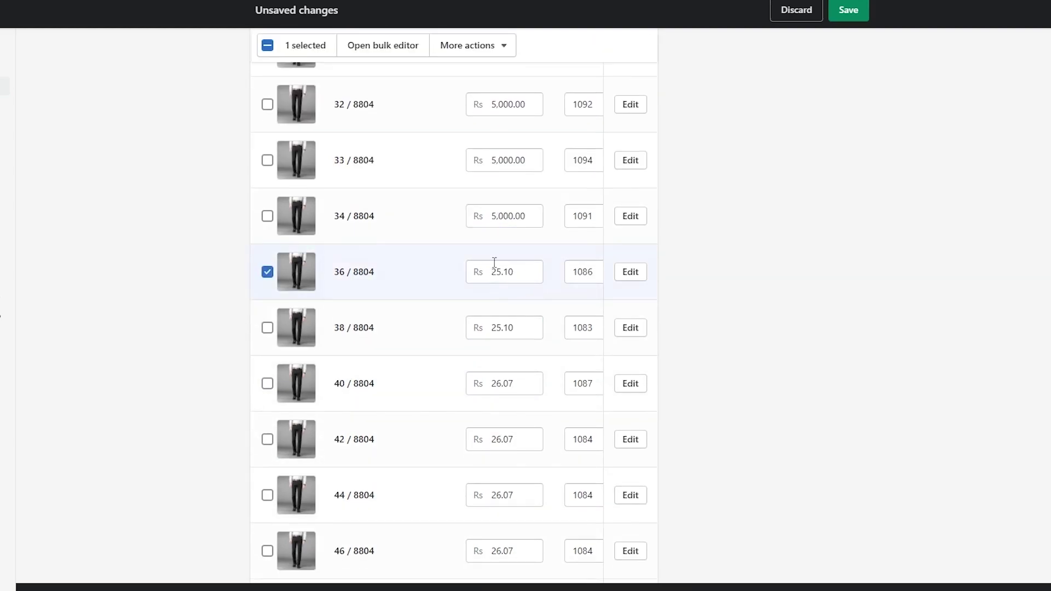
double_click(503, 272)
key(ctrl+v)
click(267, 275)
double_click(526, 350)
key(ctrl+v)
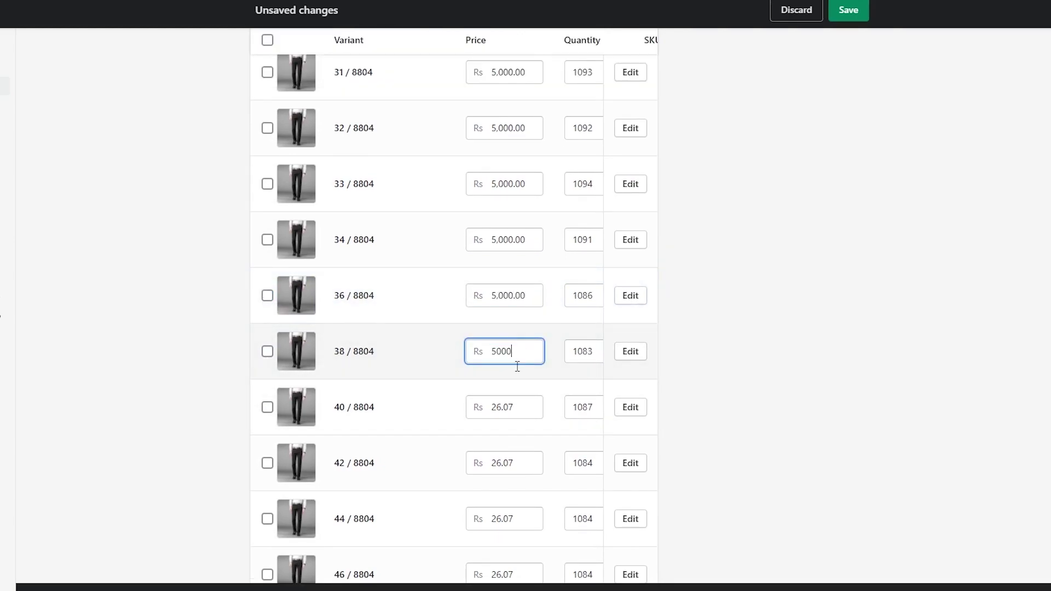
- Set the price to Rs 5000 for the 8804 variants in sizes 40 to 46 and the 8804 1 variants in sizes 29 to 34
scroll(519, 367, down, 4)
double_click(511, 433)
key(ctrl+v)
double_click(509, 489)
key(ctrl+v)
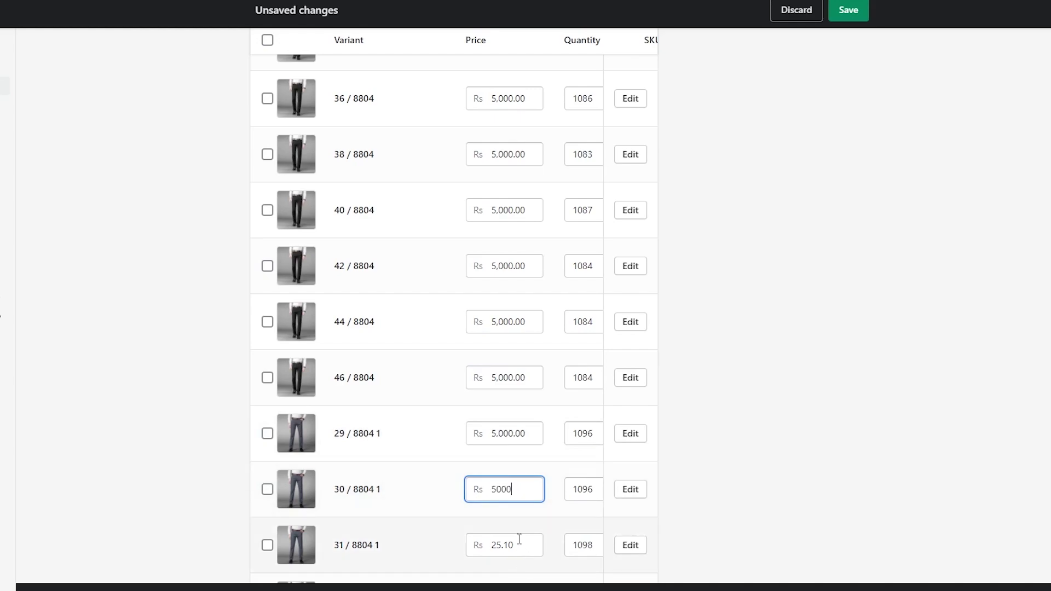
double_click(519, 544)
key(ctrl+v)
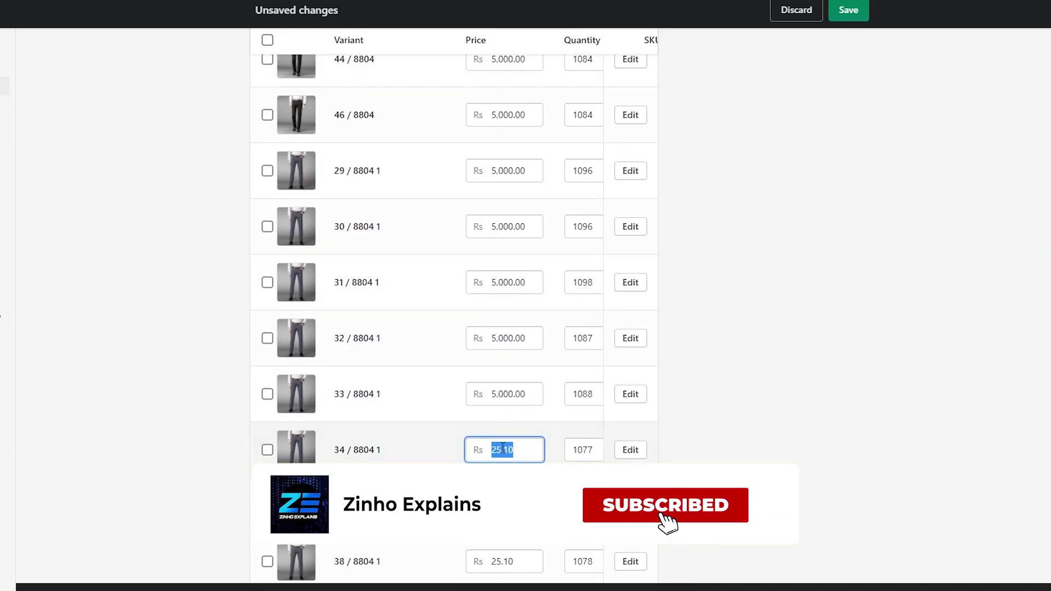
key(ctrl+v)
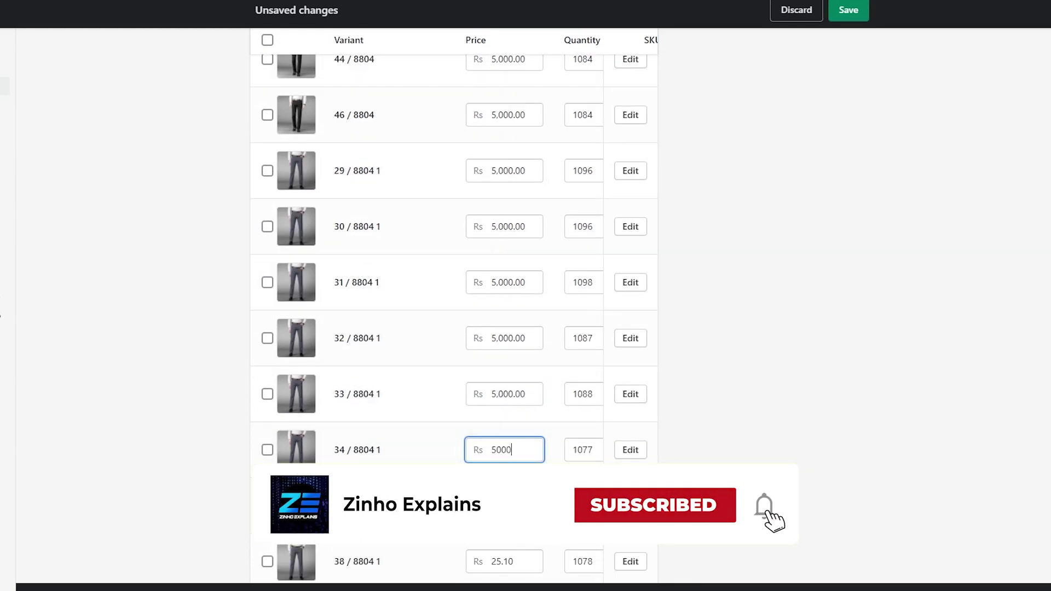
- Set the price to Rs 5000 for the 8804 1 variants in sizes 36 to 46 and the 8803 variants in sizes 29 to 31
scroll(512, 547, down, 4)
double_click(501, 364)
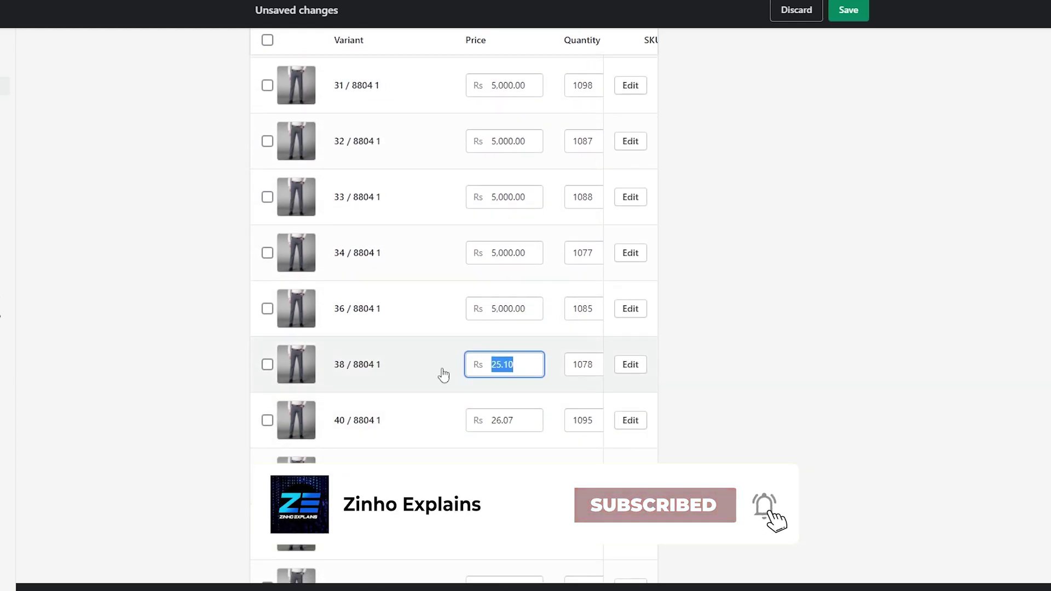
click(441, 371)
key(ctrl+v)
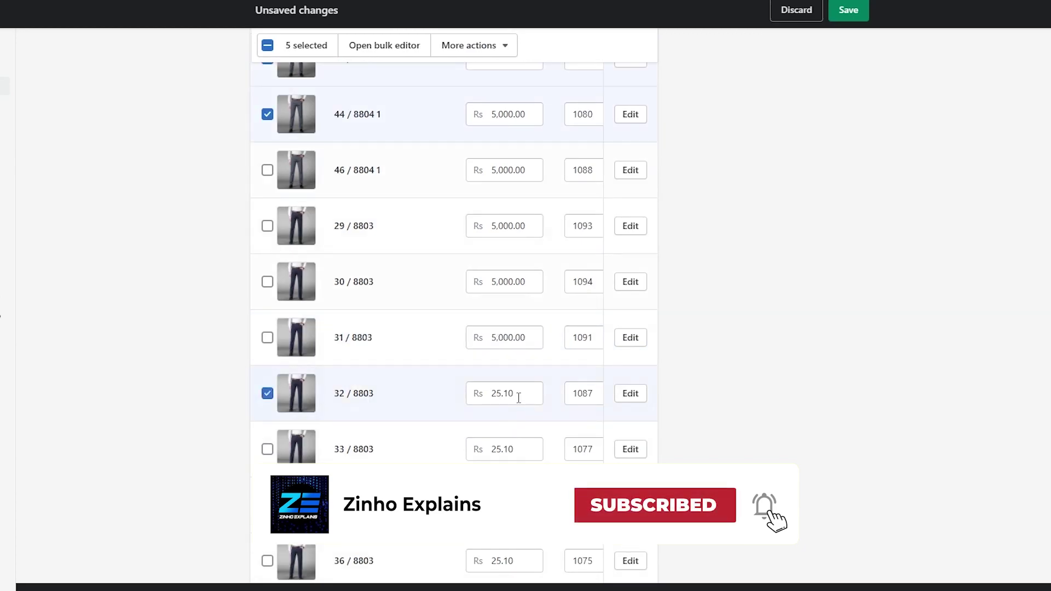
- Set the price of the 8803 variants in sizes 32 to 40 to Rs 5000
scroll(505, 392, down, 4)
key(ctrl+v)
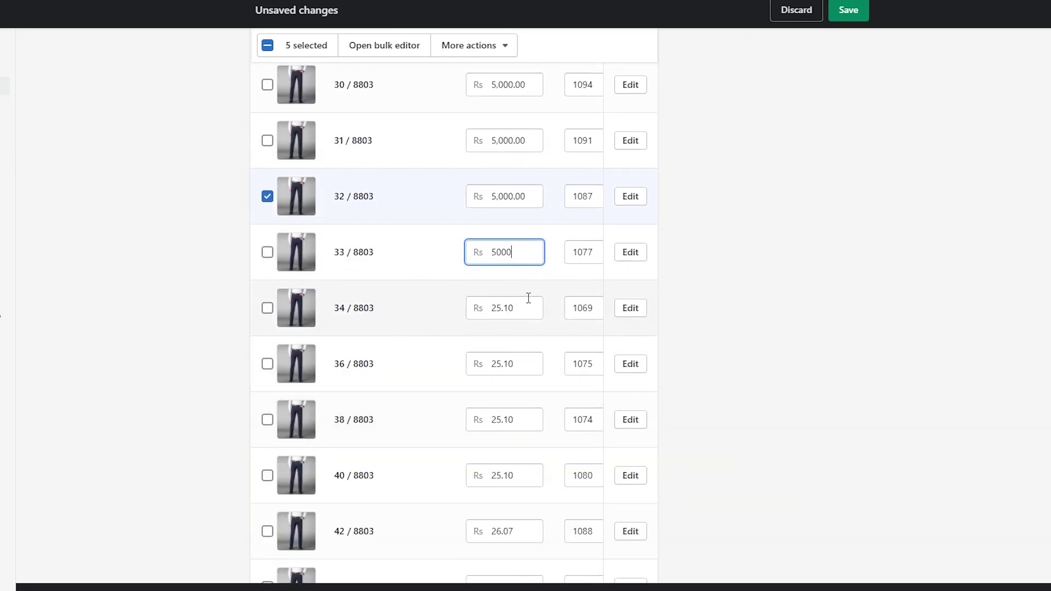
double_click(528, 297)
key(ctrl+v)
double_click(524, 368)
key(ctrl+v)
double_click(517, 421)
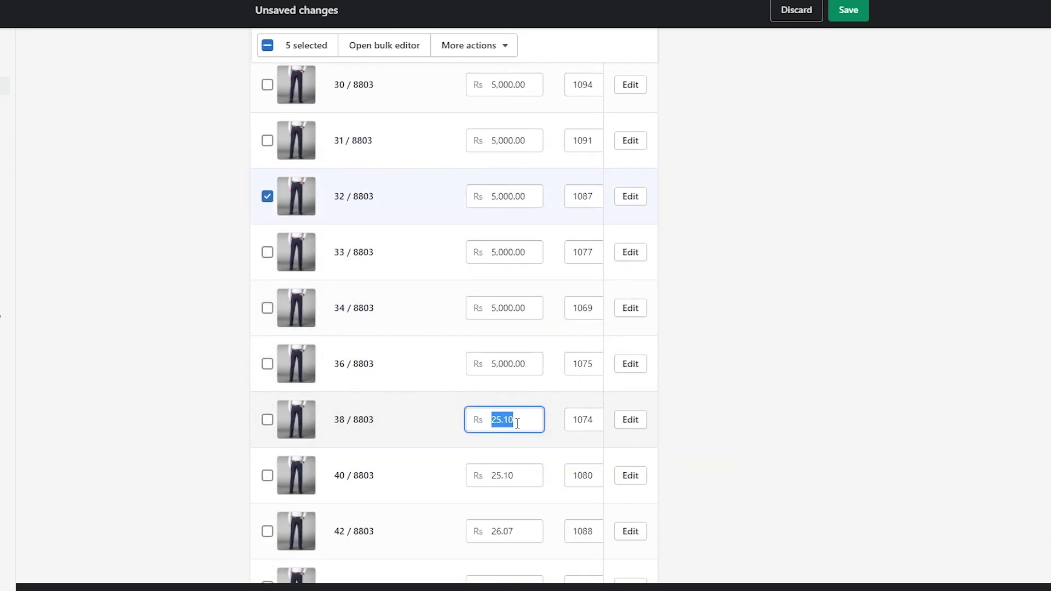
key(ctrl+v)
double_click(511, 475)
key(ctrl+v)
- Set the price of the 8803 variants in sizes 42, 44 and 46 to Rs 5000
scroll(482, 516, down, 4)
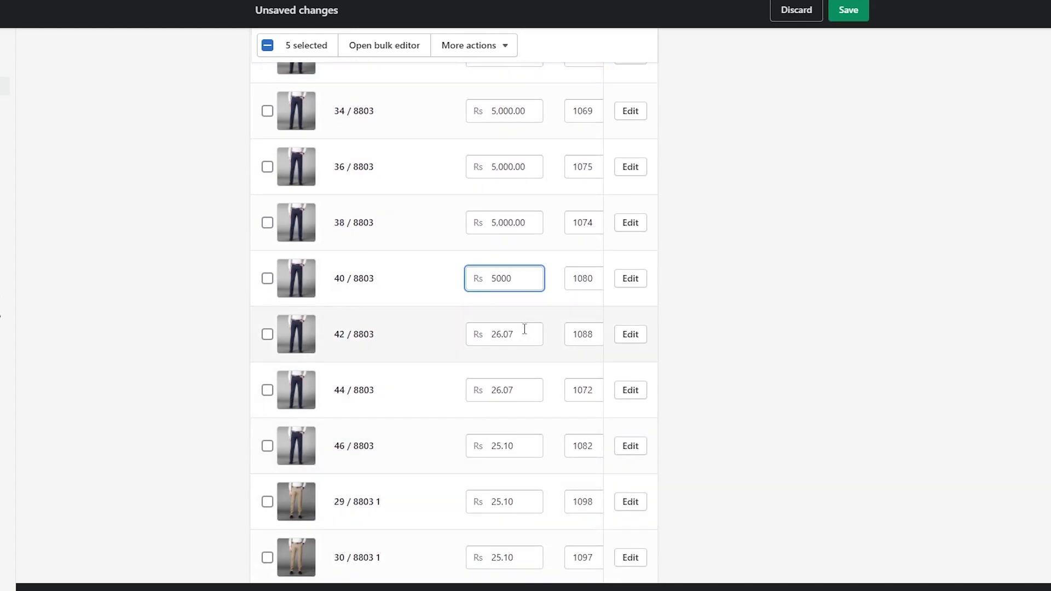
double_click(523, 332)
key(ctrl+v)
double_click(522, 390)
key(ctrl+v)
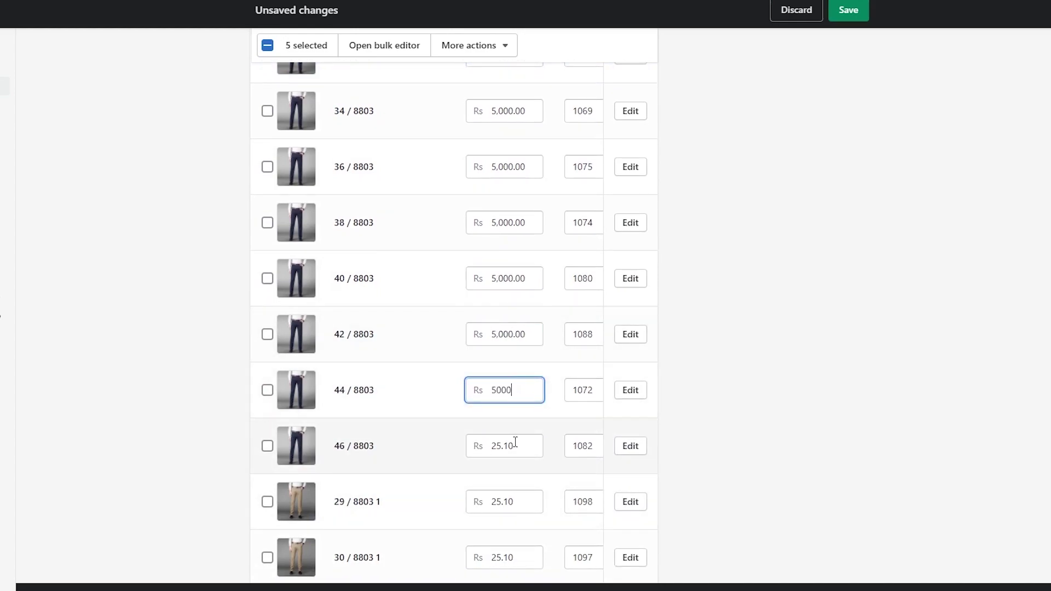
double_click(515, 442)
key(ctrl+v)
- Set the price of the 8803 1 variants in sizes 29 to 33 to Rs 5000
double_click(512, 498)
key(ctrl+v)
scroll(504, 547, down, 3)
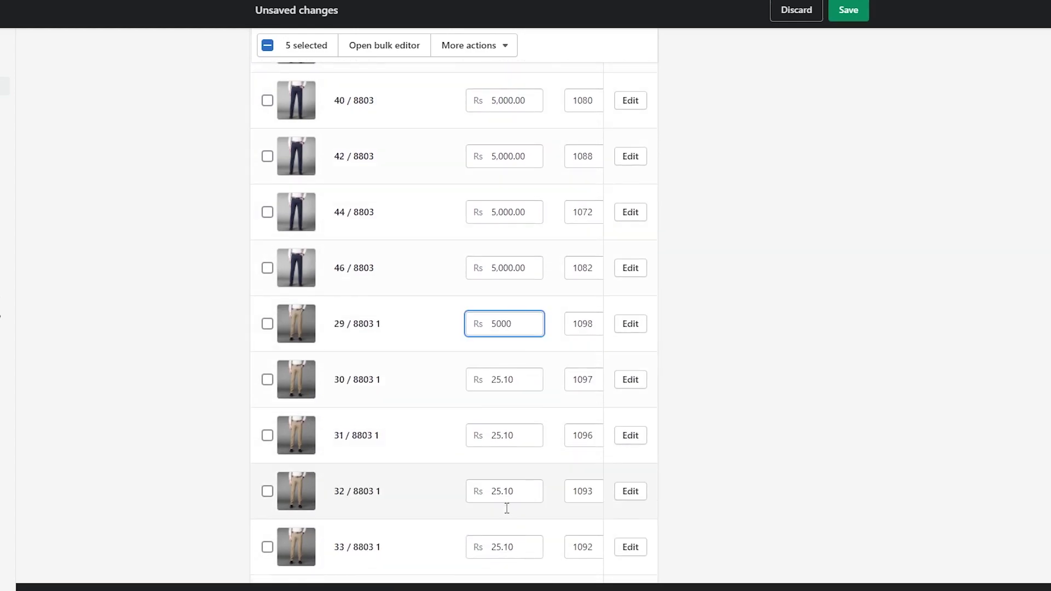
double_click(515, 359)
key(ctrl+v)
double_click(512, 417)
key(ctrl+v)
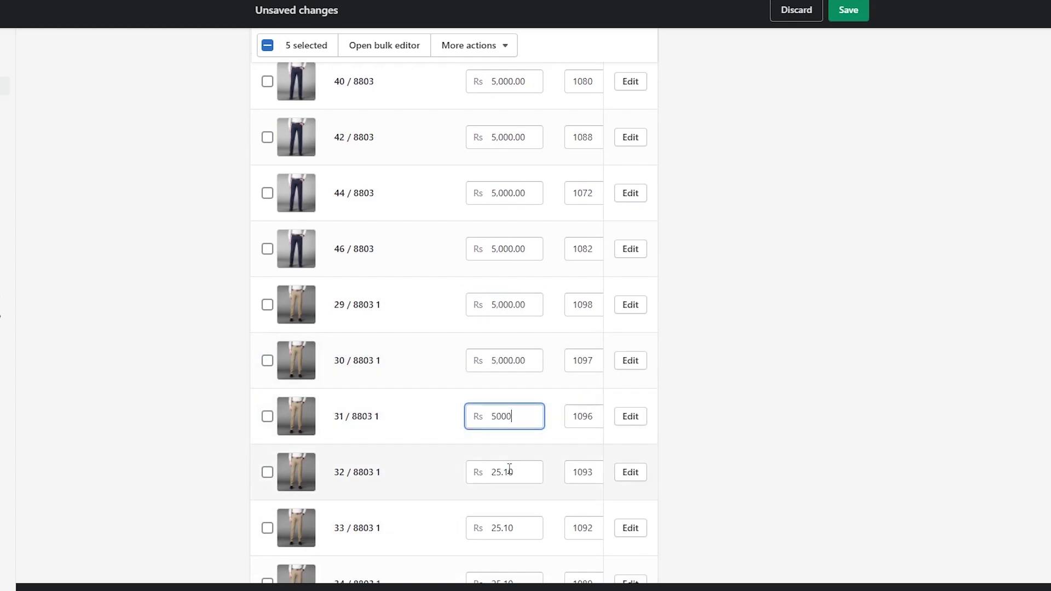
double_click(509, 471)
key(ctrl+v)
double_click(507, 527)
key(ctrl+v)
- Set the price of the 8803 1 variants in sizes 34, 36, 38 and 40 to Rs 5000
scroll(514, 419, down, 3)
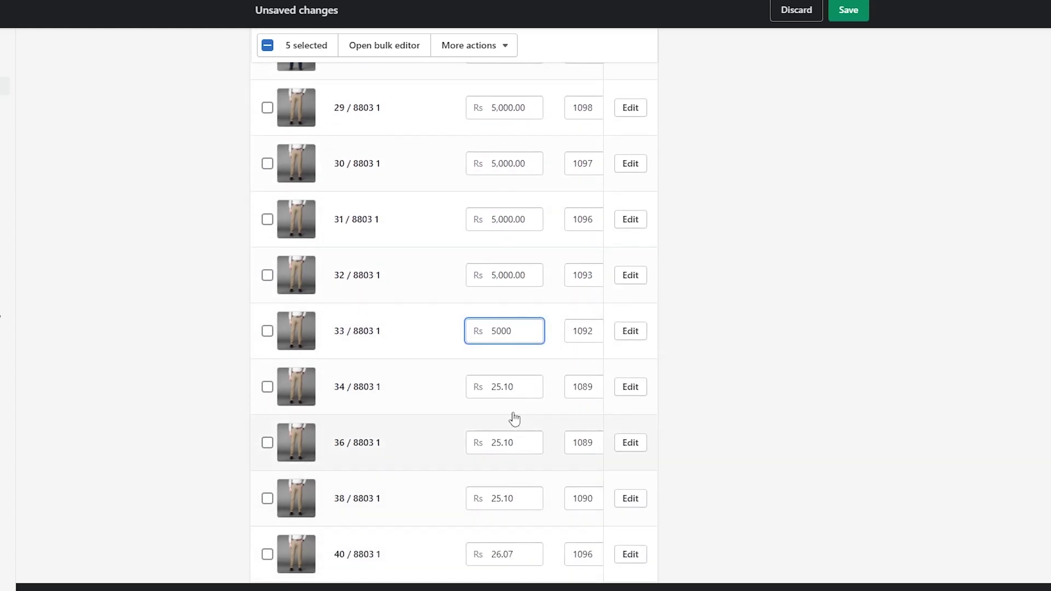
double_click(509, 386)
key(ctrl+v)
double_click(509, 442)
key(ctrl+v)
double_click(510, 499)
key(ctrl+v)
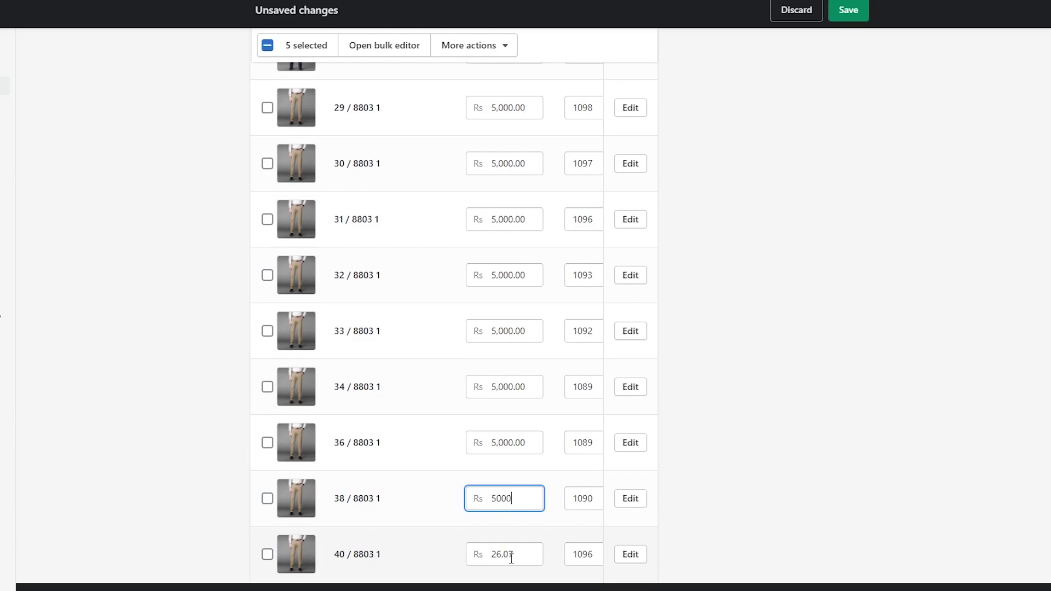
double_click(511, 554)
key(ctrl+v)
- Set the price of the 8803 1 variants in sizes 42, 44 and 46 to Rs 5000
scroll(517, 438, down, 5)
double_click(512, 350)
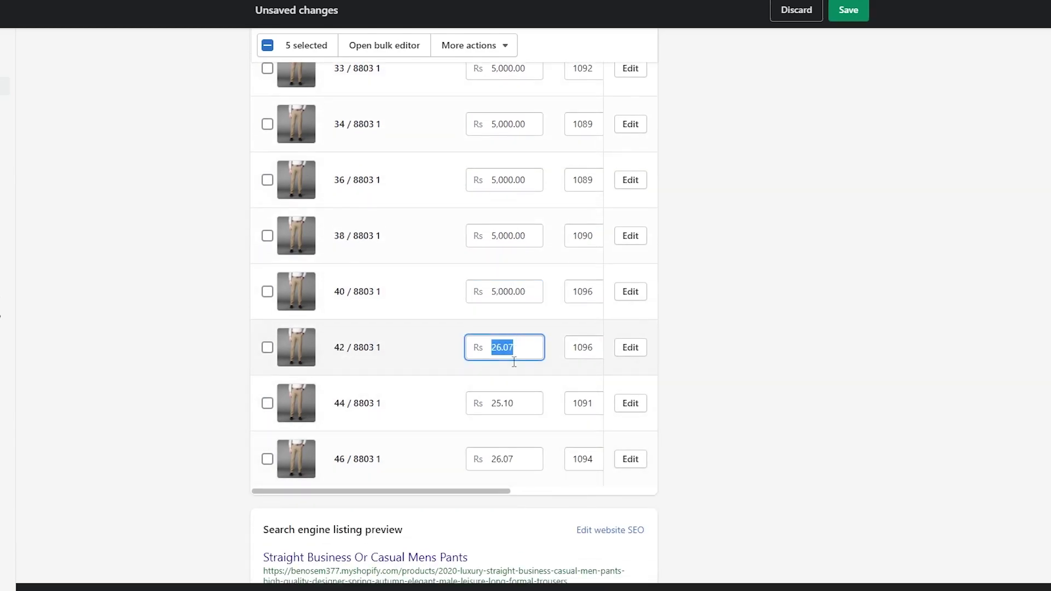
key(ctrl+v)
double_click(512, 404)
key(ctrl+v)
double_click(514, 454)
key(ctrl+v)
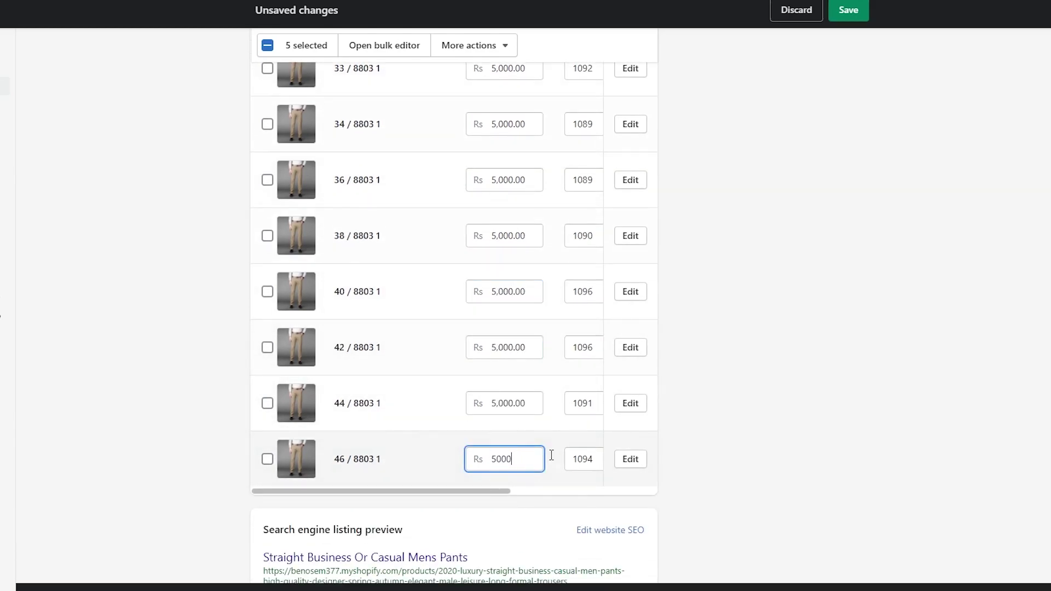
scroll(691, 446, down, 15)
- Bulk-edit the prices of the five selected variants, applying Rs 5000 to all of them
scroll(691, 446, up, 20)
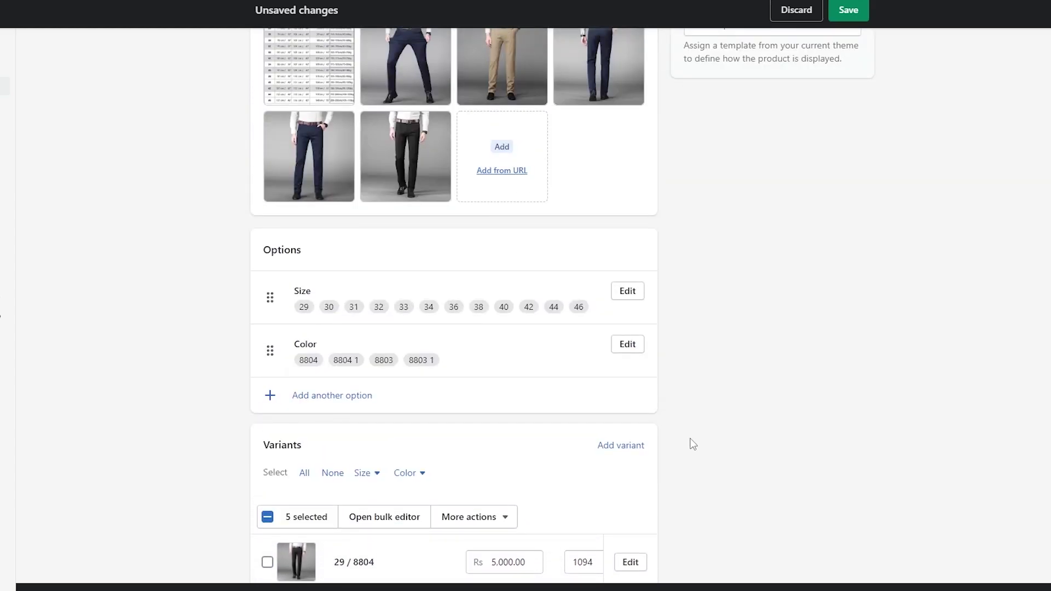
scroll(339, 435, down, 3)
click(507, 320)
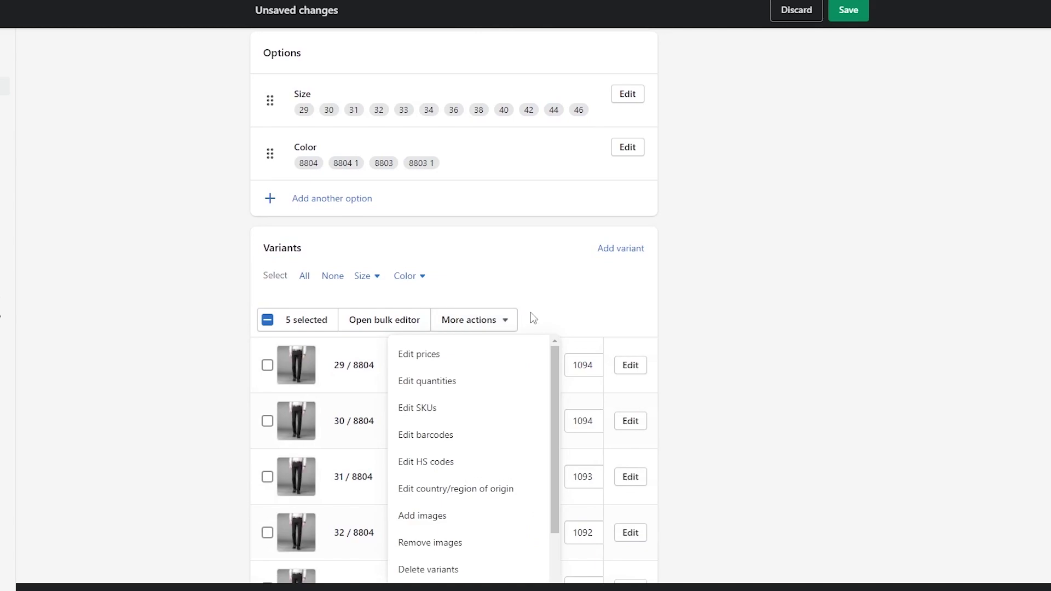
click(436, 353)
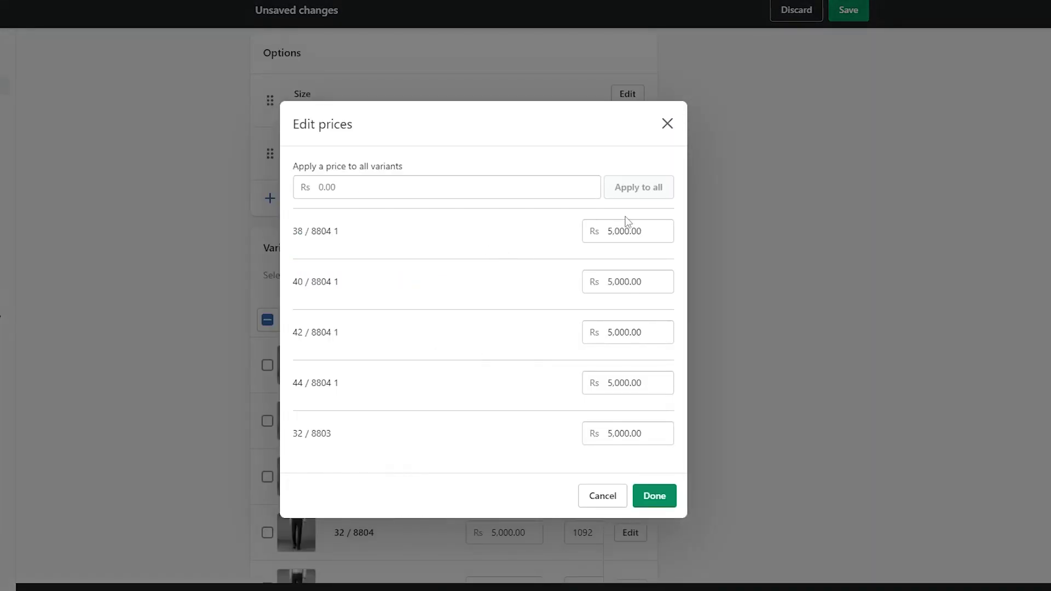
click(441, 187)
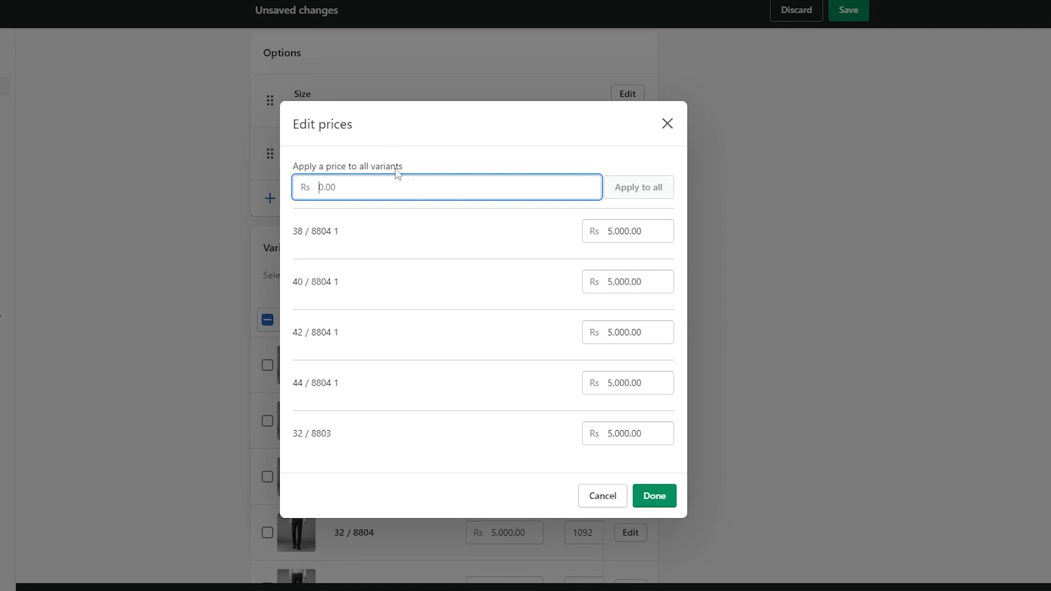
text(5000)
click(626, 188)
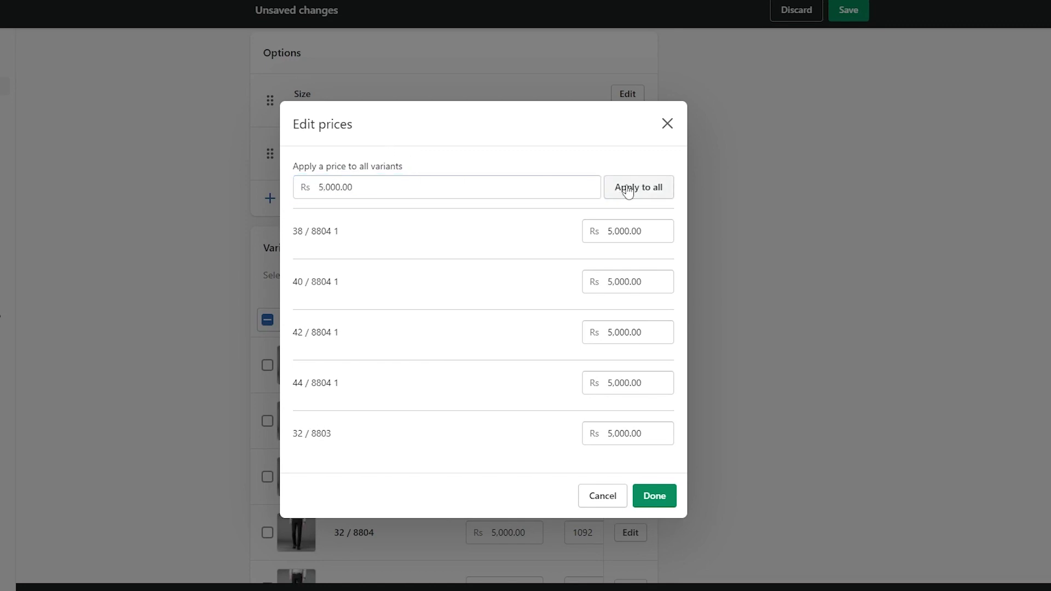
click(656, 498)
- Save the product's new title and variant prices
scroll(657, 432, down, 3)
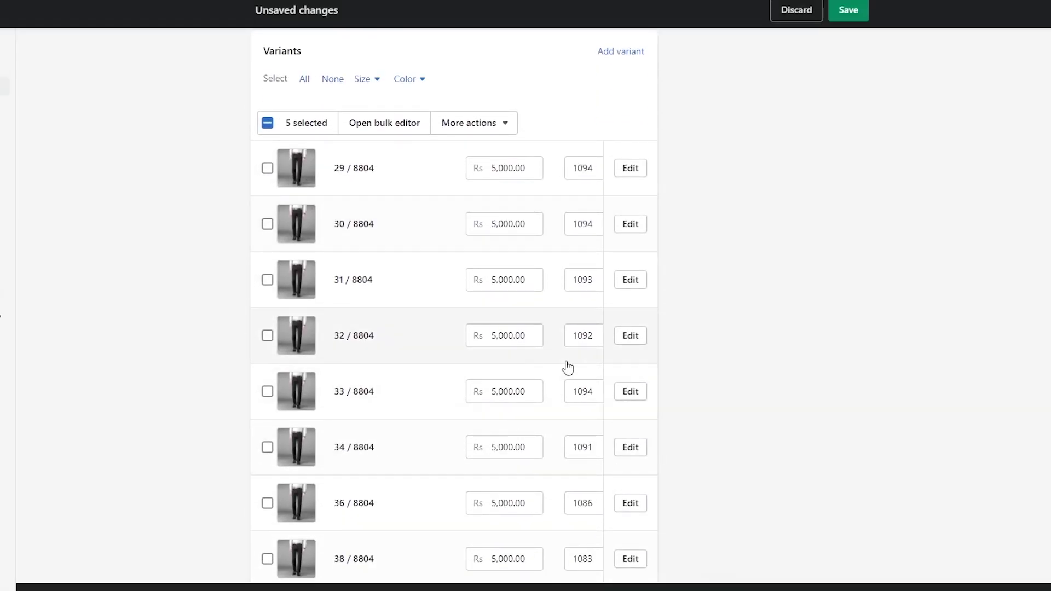
scroll(568, 368, up, 10)
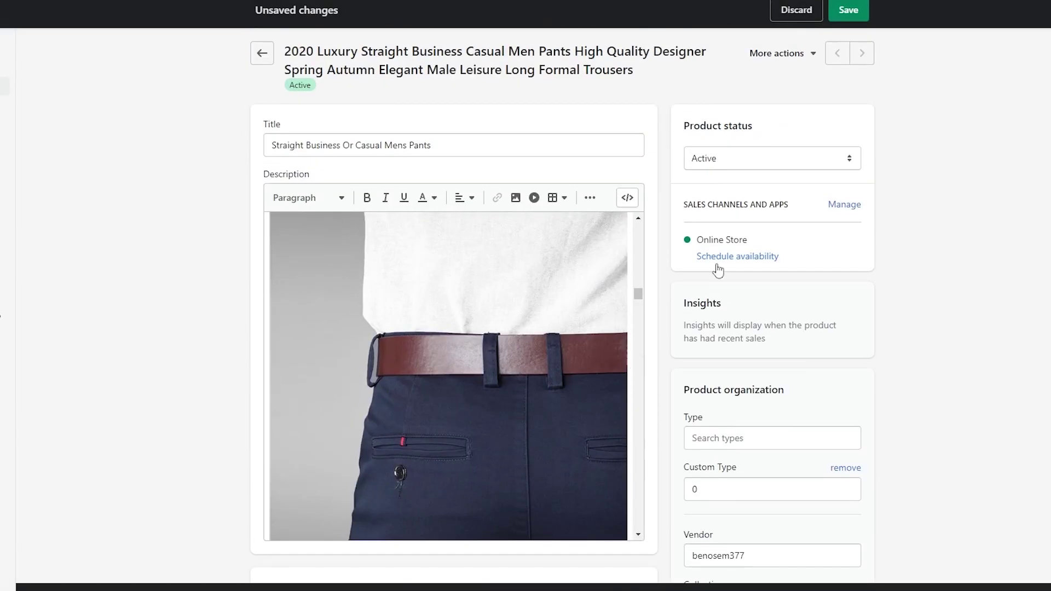
click(858, 11)
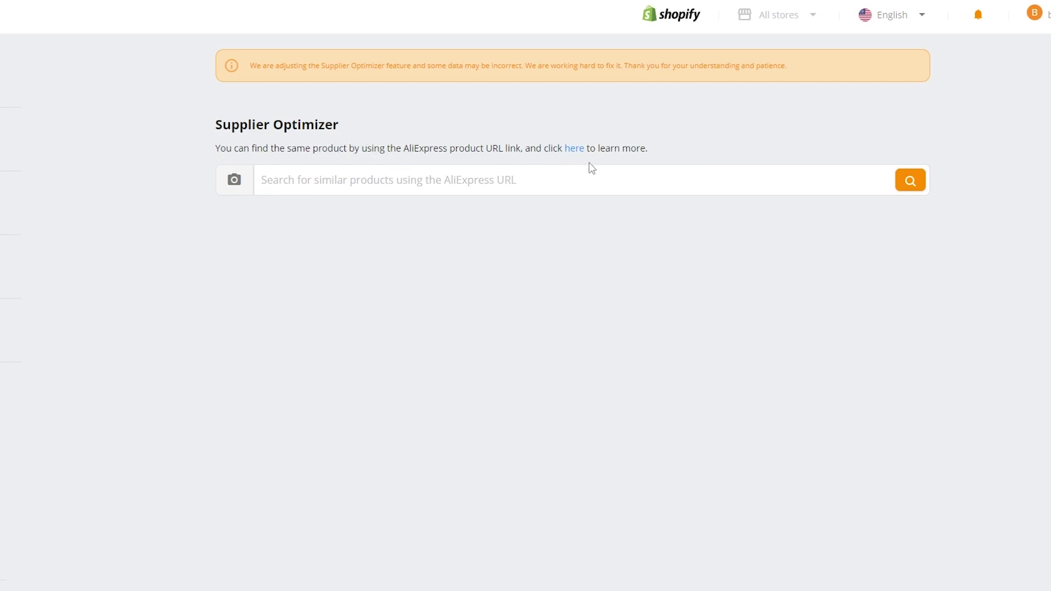
click(568, 185)
text(5000)
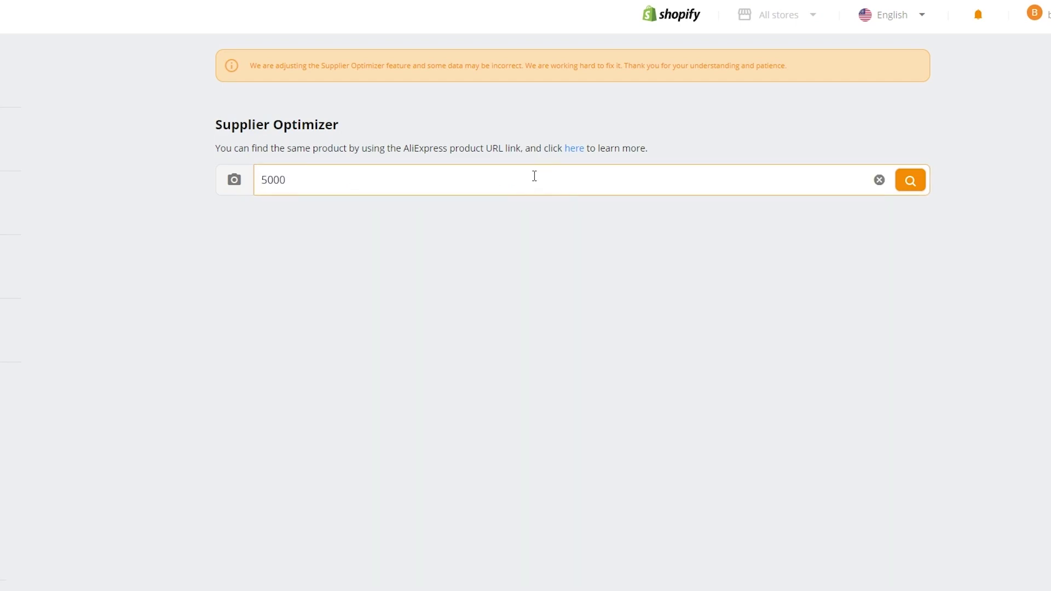
key(ctrl+a)
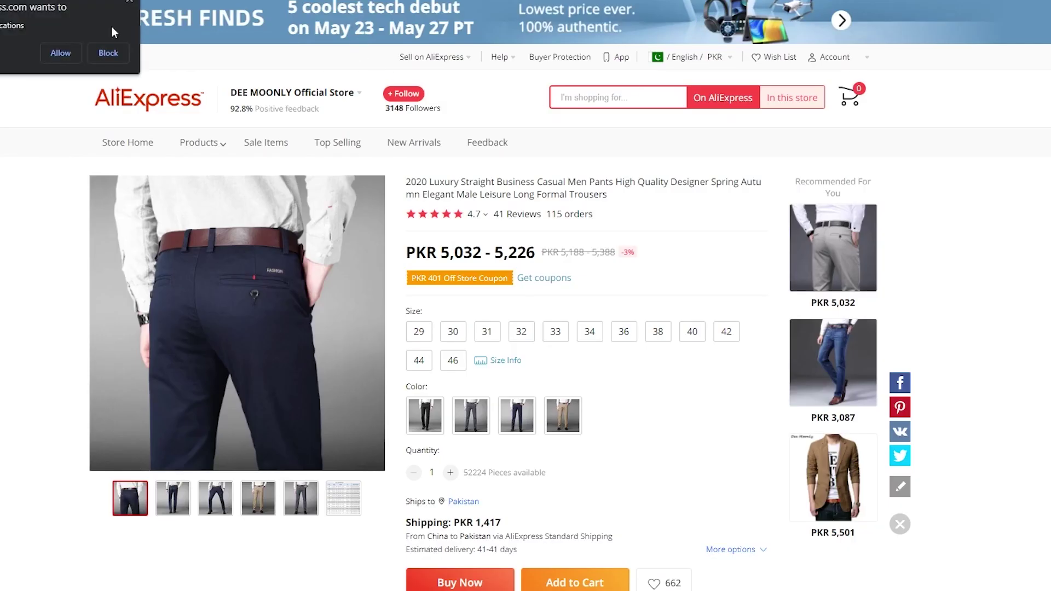
- Dismiss the AliExpress notification request and search the DSers Supplier Optimizer for similar products using the imported men's pants' AliExpress URL
click(132, 2)
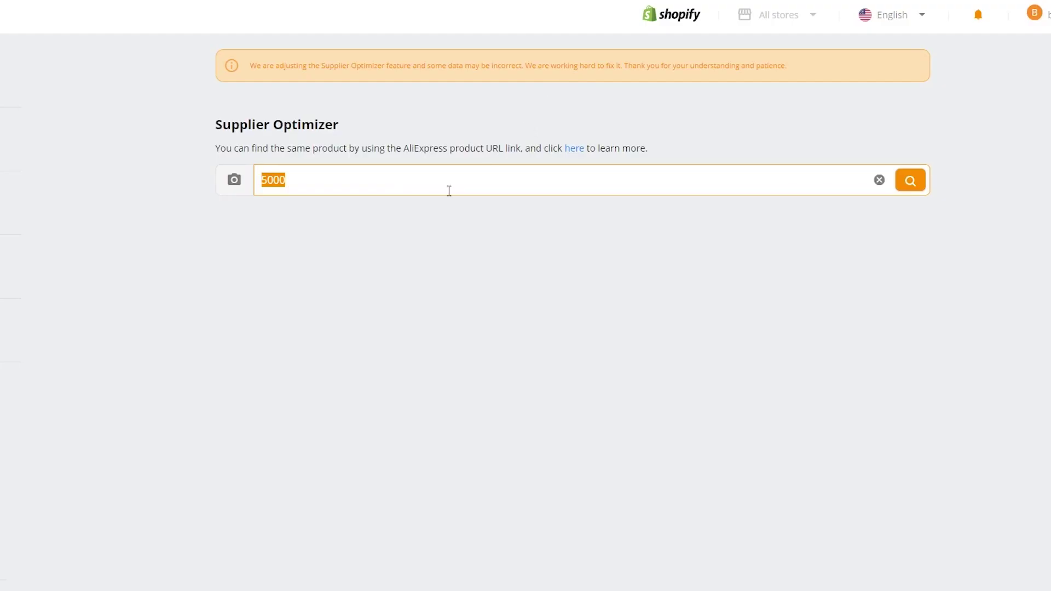
click(447, 171)
key(ctrl+a)
key(ctrl+v)
click(919, 182)
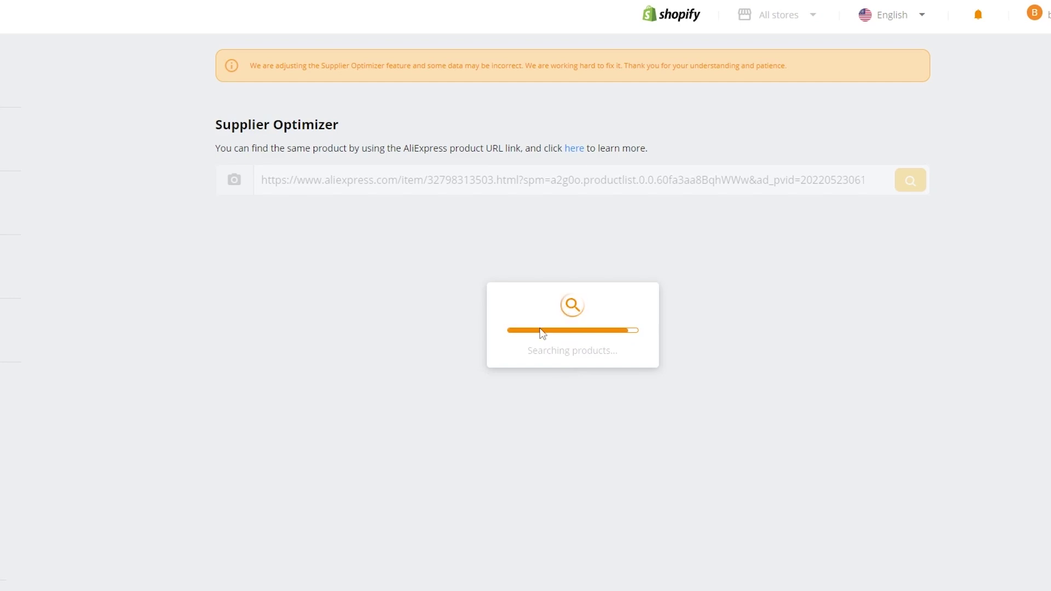
- Examine the similar pants listings, comparing price, shipping price, sale number, delivery date and rating
scroll(460, 301, down, 1)
scroll(459, 297, down, 2)
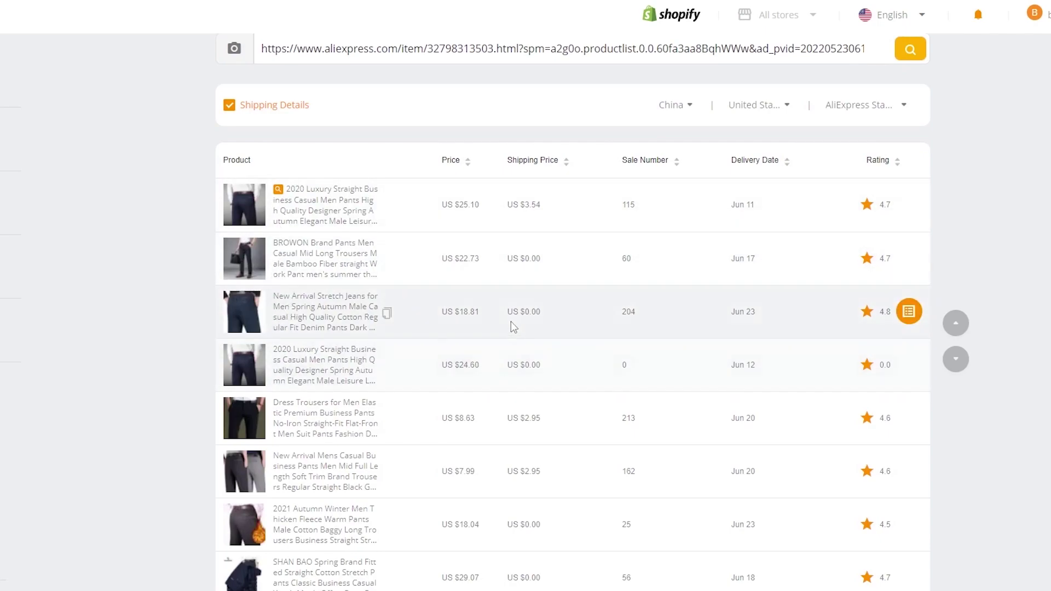
scroll(475, 400, down, 2)
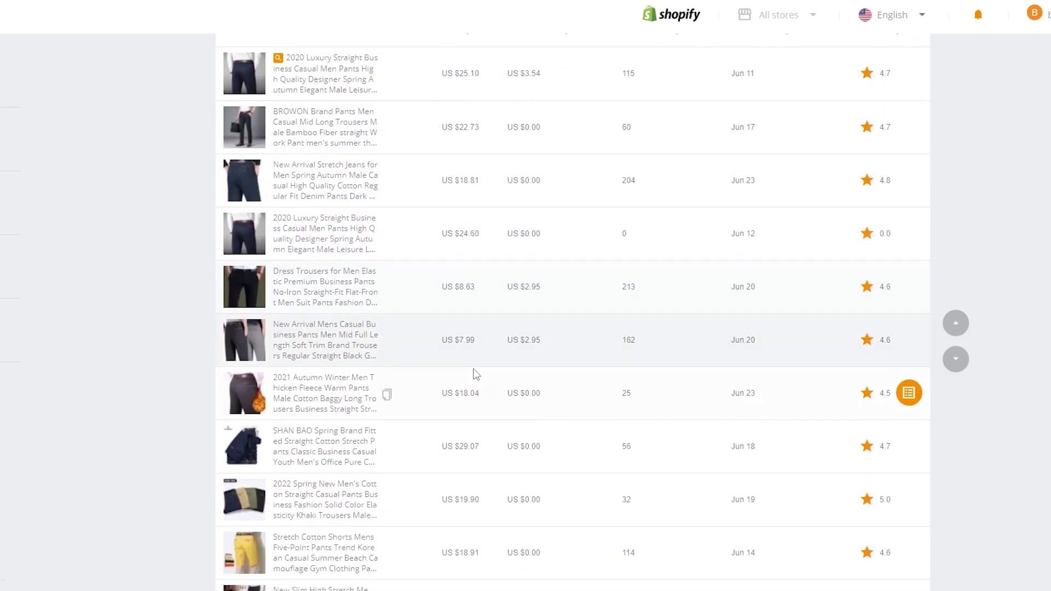
scroll(465, 366, down, 2)
scroll(458, 357, down, 9)
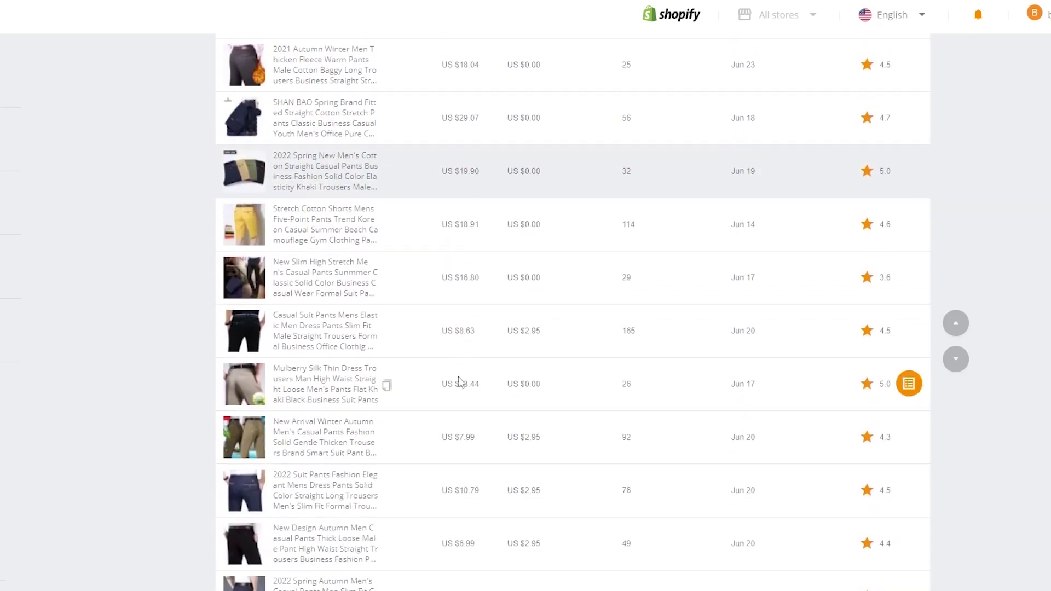
scroll(465, 452, down, 10)
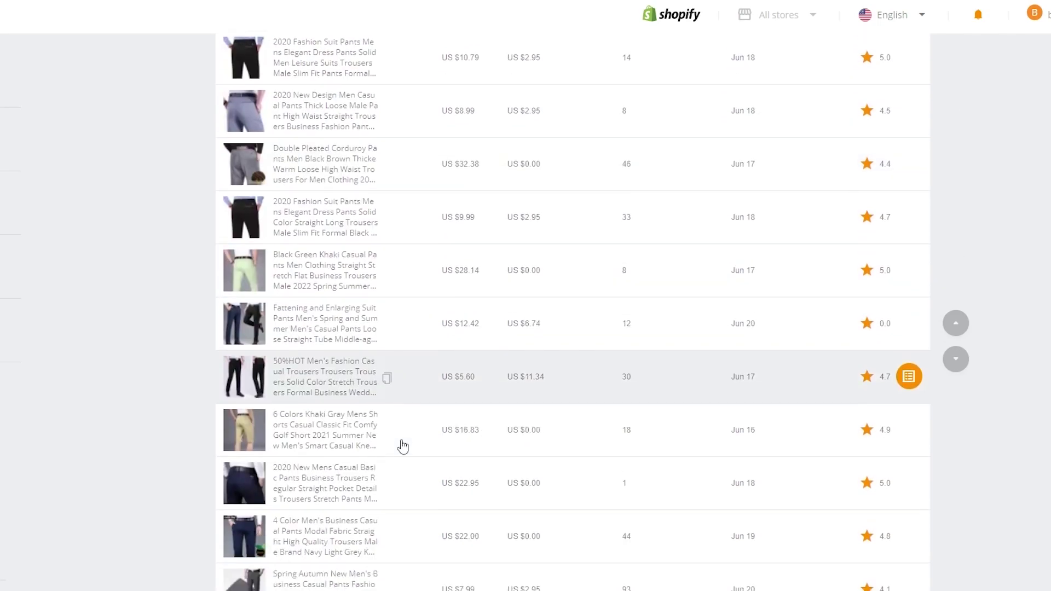
scroll(438, 465, down, 8)
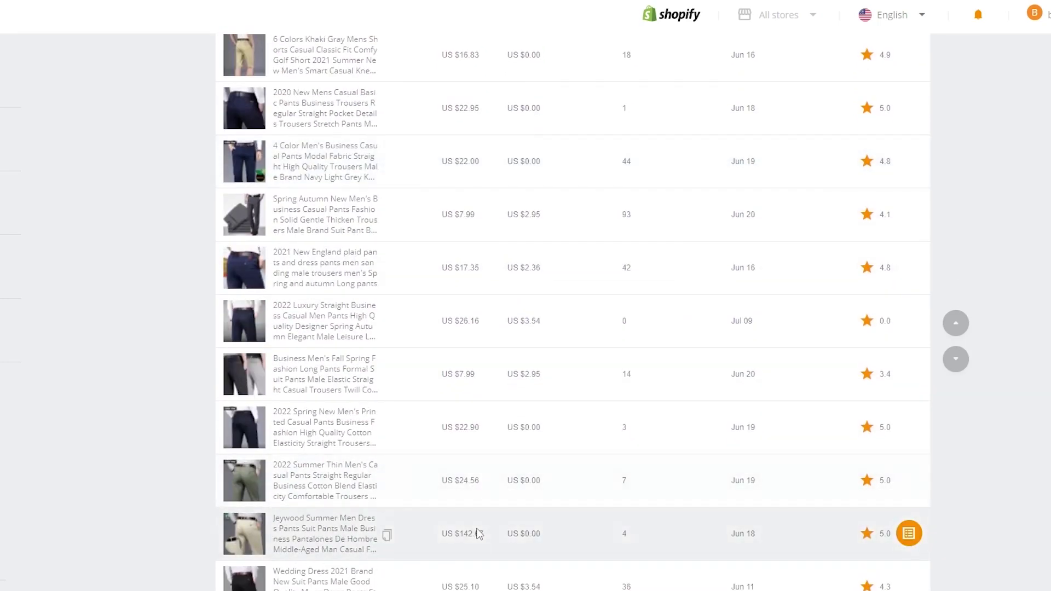
scroll(753, 528, down, 10)
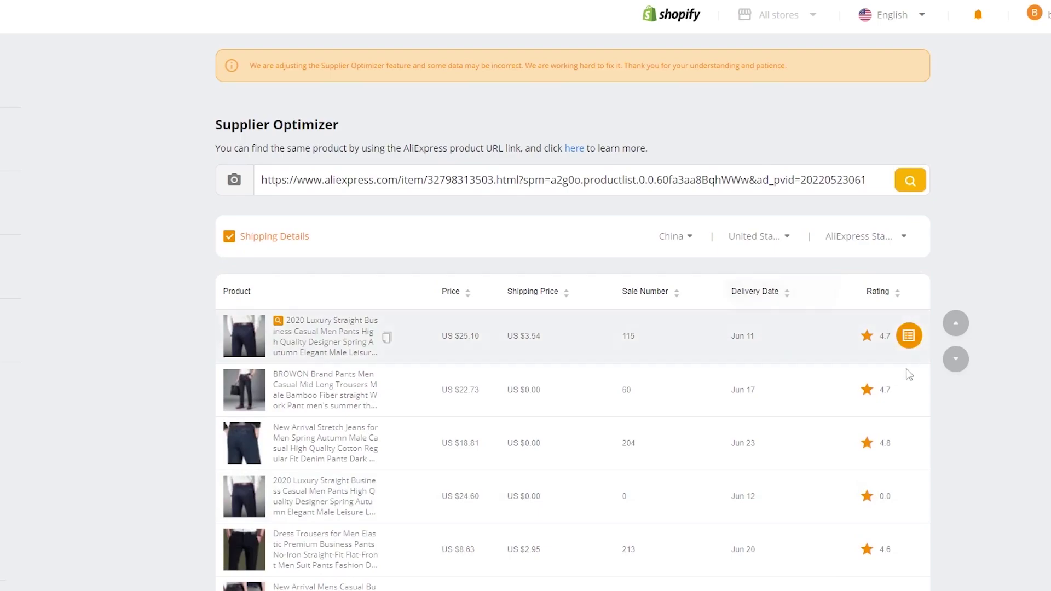
click(630, 300)
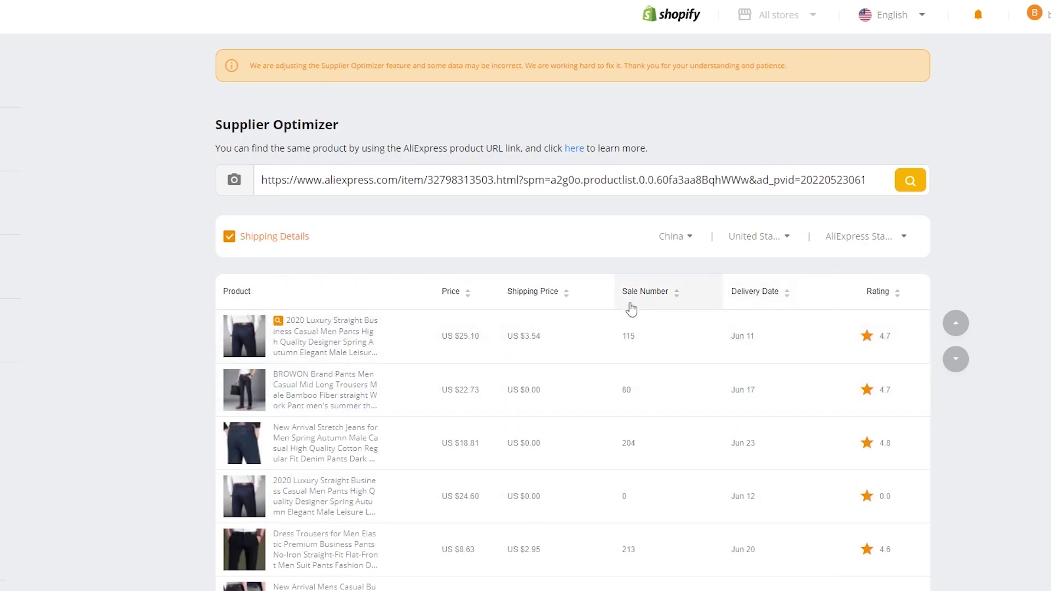
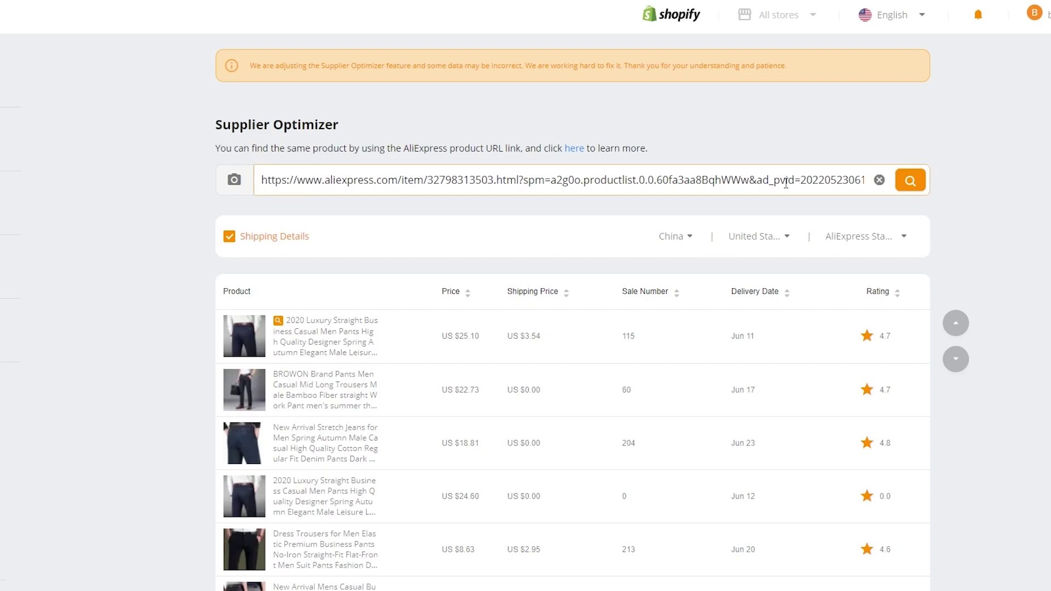
click(879, 179)
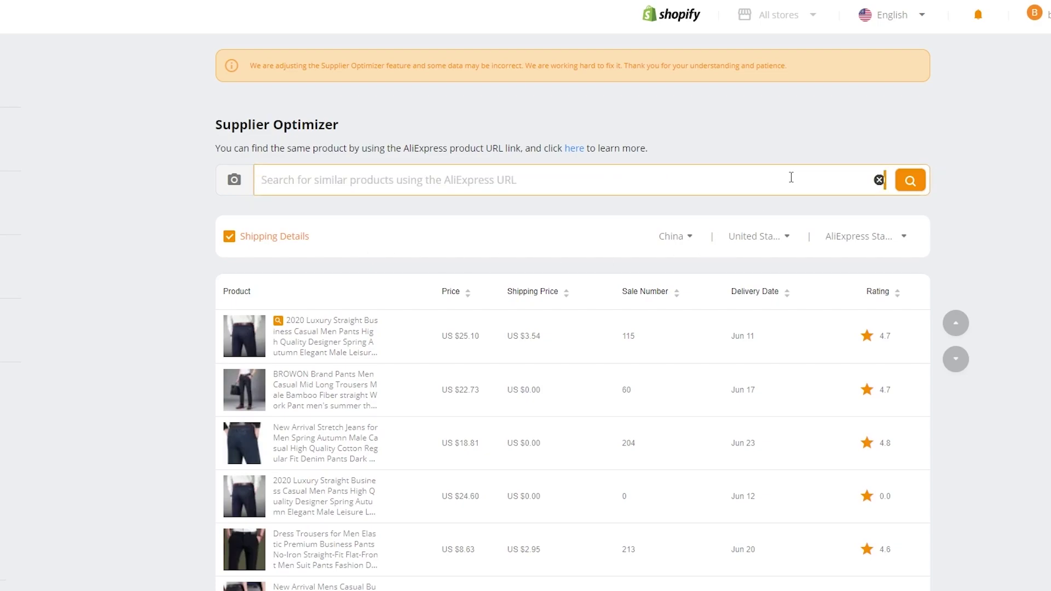
key(ctrl+v)
click(911, 180)
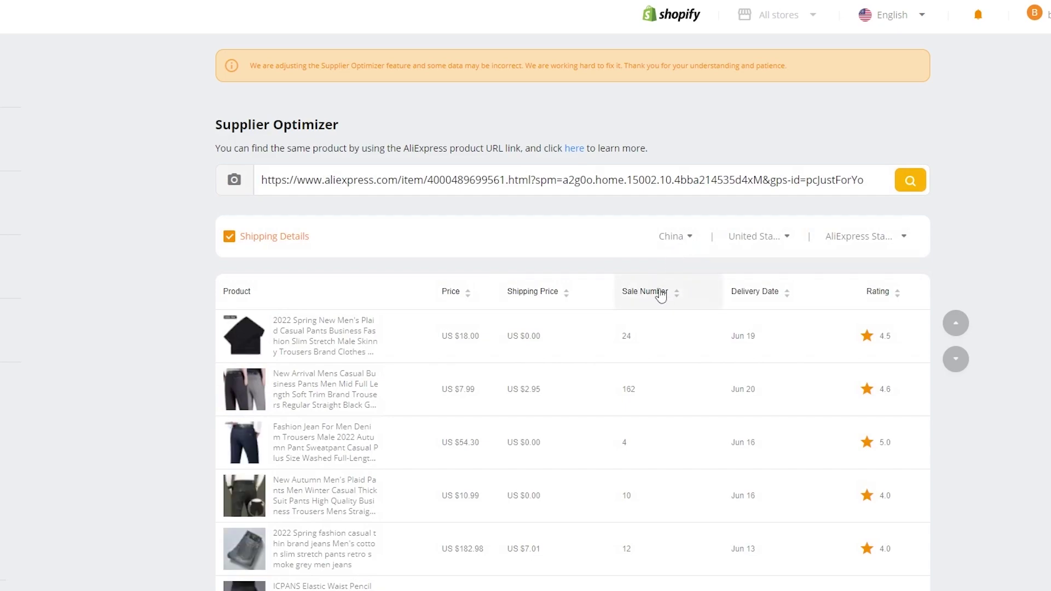
- Check the first result's price, shipping and sales figures, and sort the similar products by highest sale number
click(661, 293)
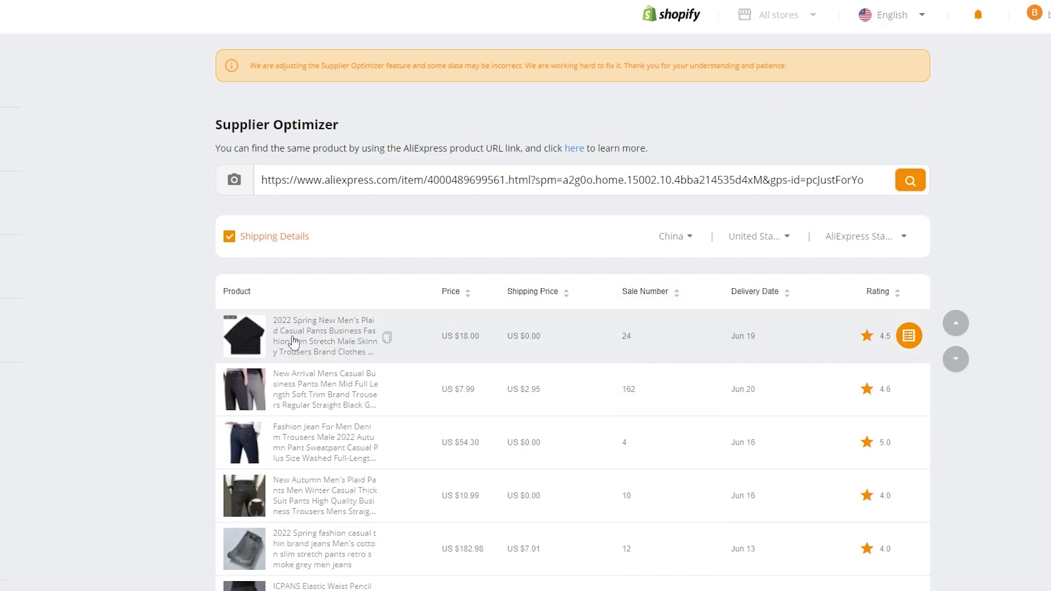
drag(459, 336, 542, 339)
drag(622, 336, 689, 337)
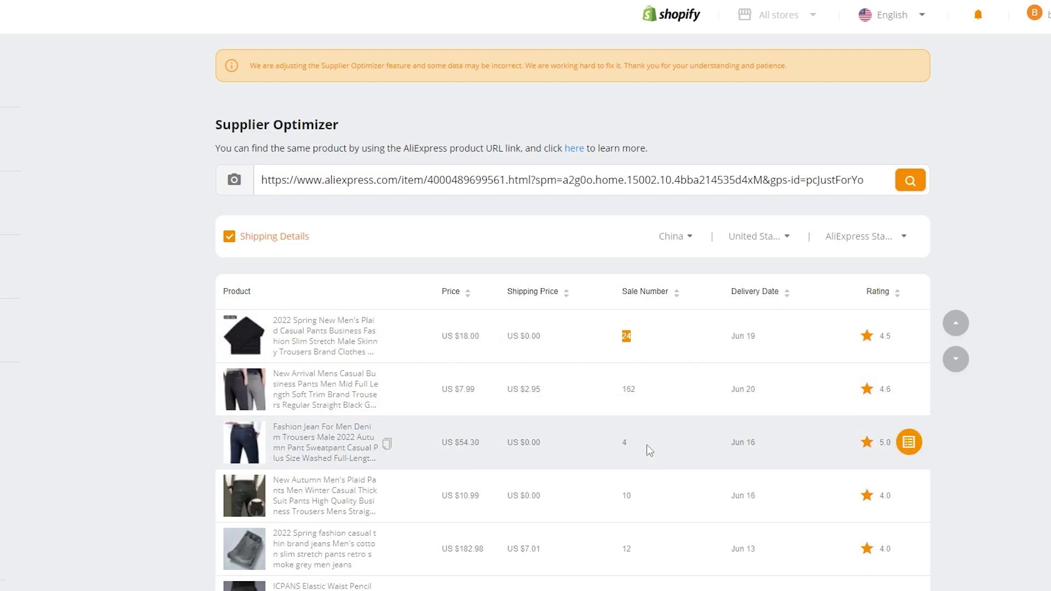
click(646, 293)
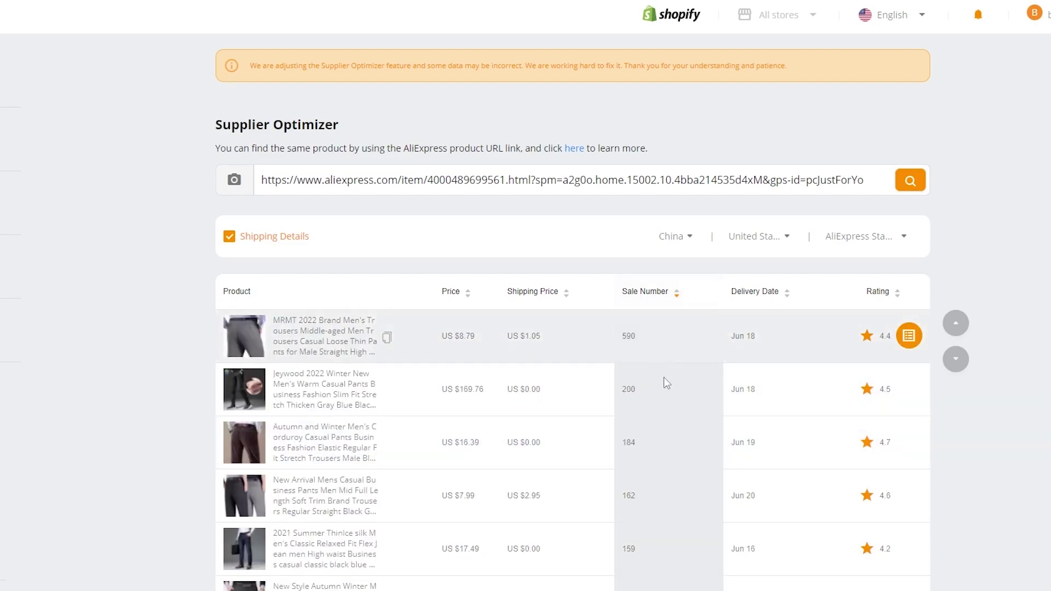
- Copy the link of the top-selling MRMT 2022 men's trousers and add the product to the DSers Import list by its URL
scroll(662, 344, down, 1)
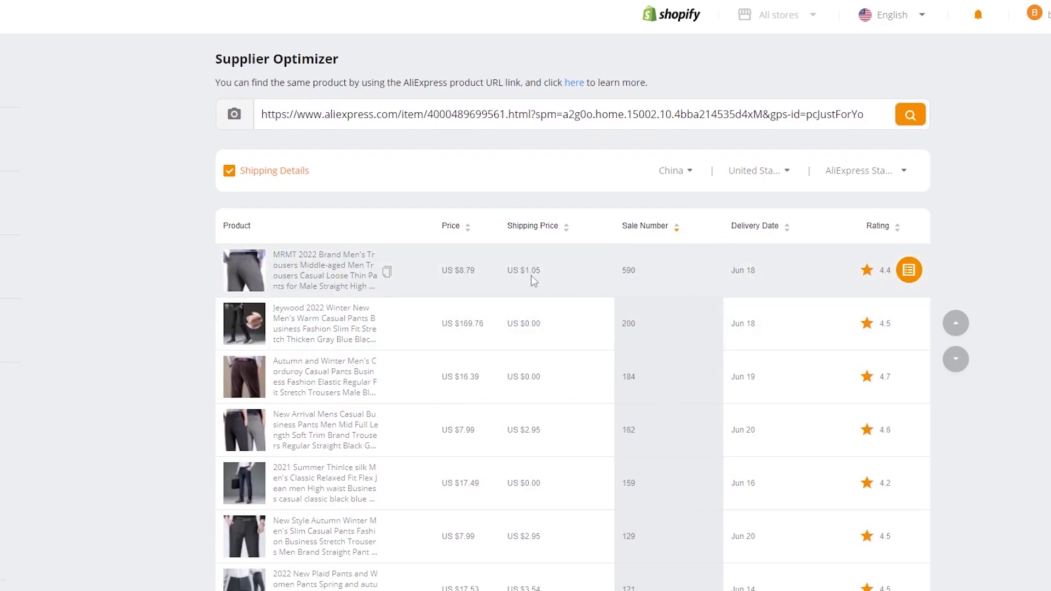
drag(525, 273, 544, 275)
drag(616, 272, 651, 275)
click(387, 272)
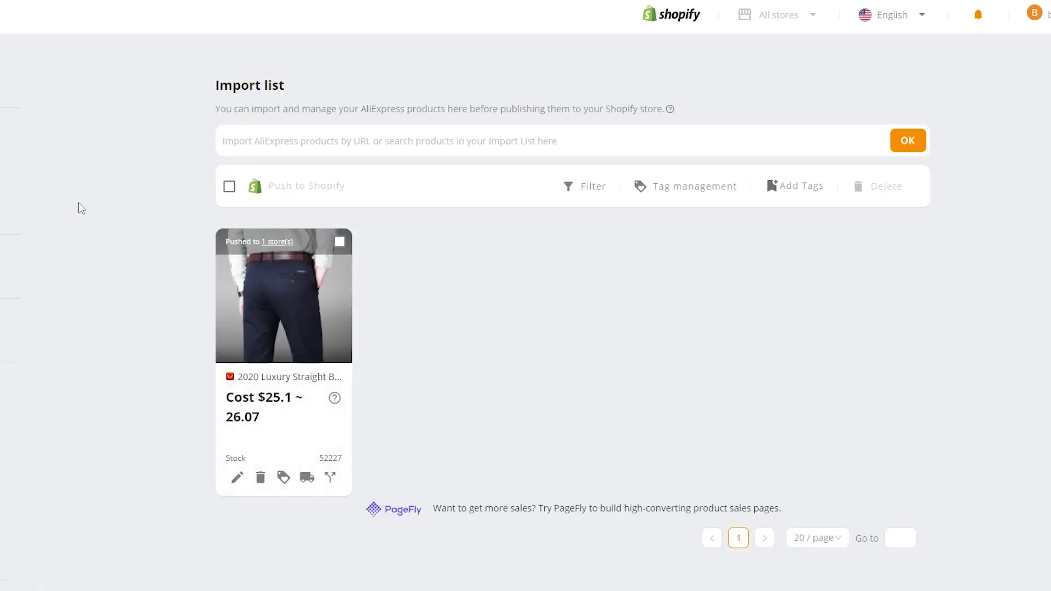
click(345, 141)
key(ctrl+v)
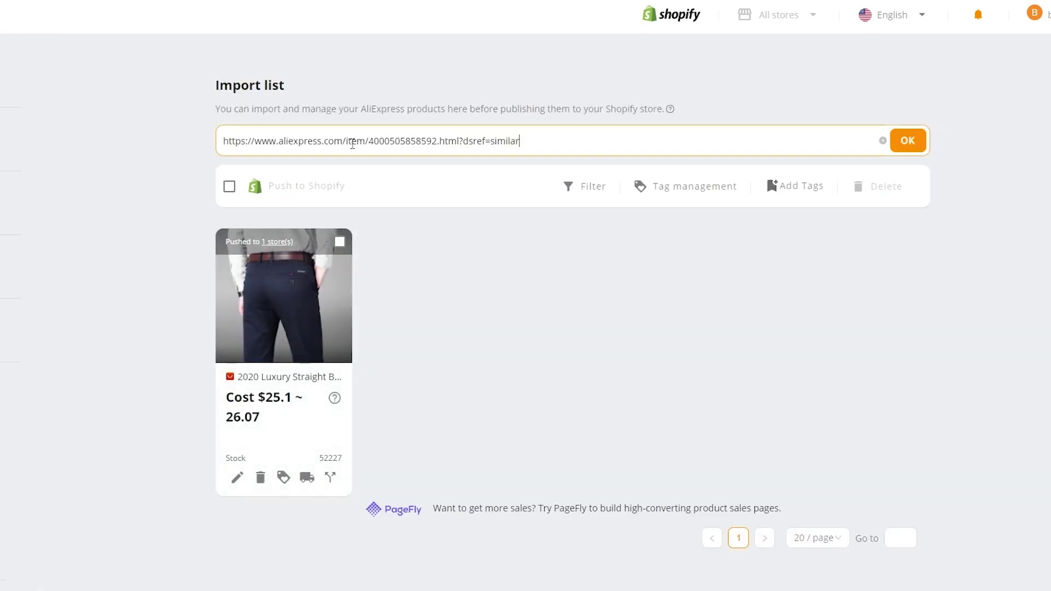
click(907, 142)
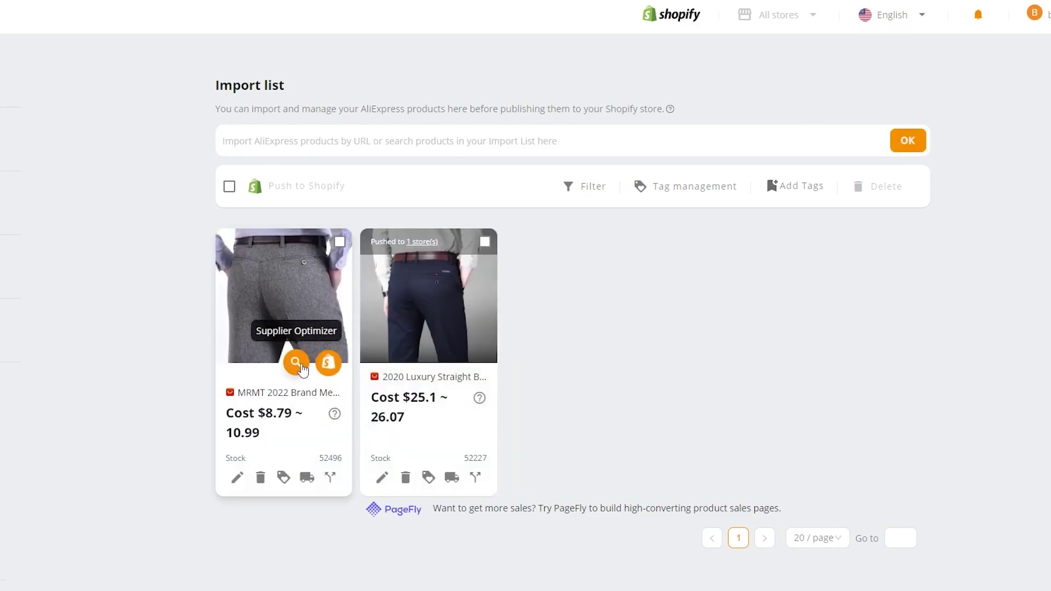
- Open the imported MRMT 2022 trousers for editing and replace the product title with "Casual Trouser Pants"
click(238, 477)
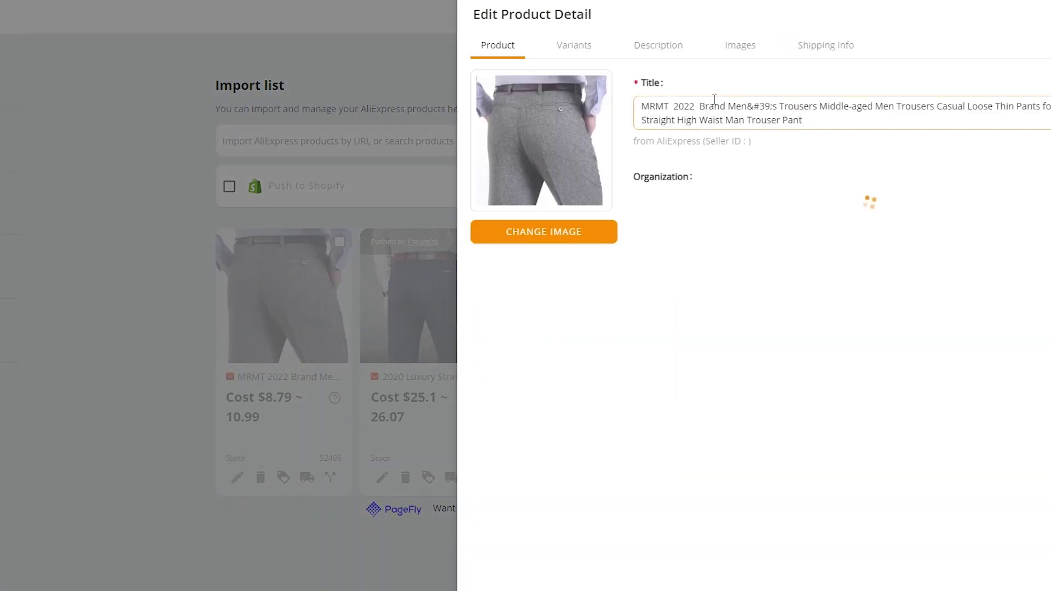
drag(874, 105, 612, 113)
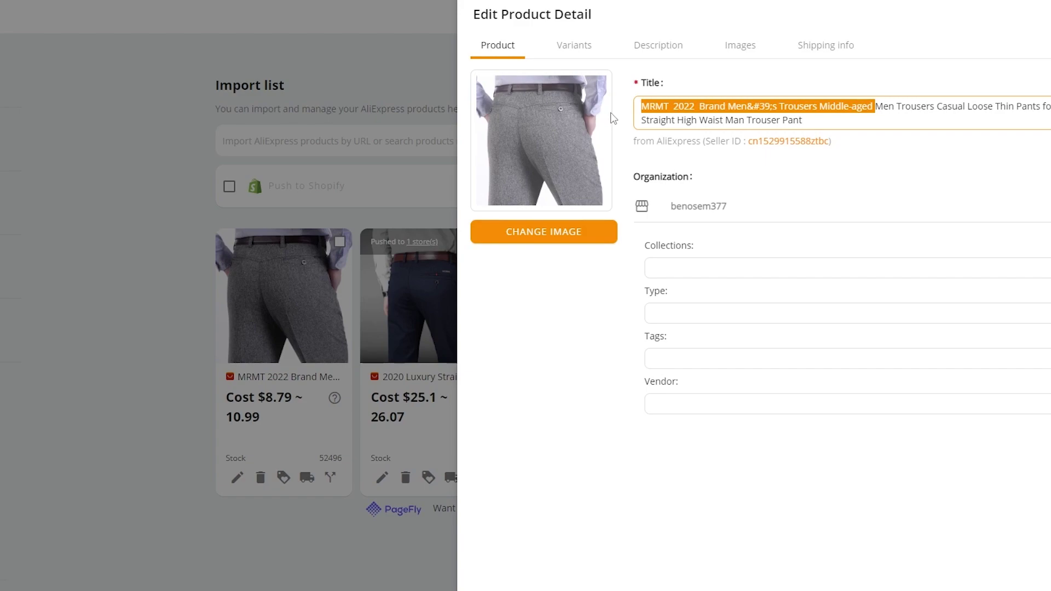
key(BackSpace)
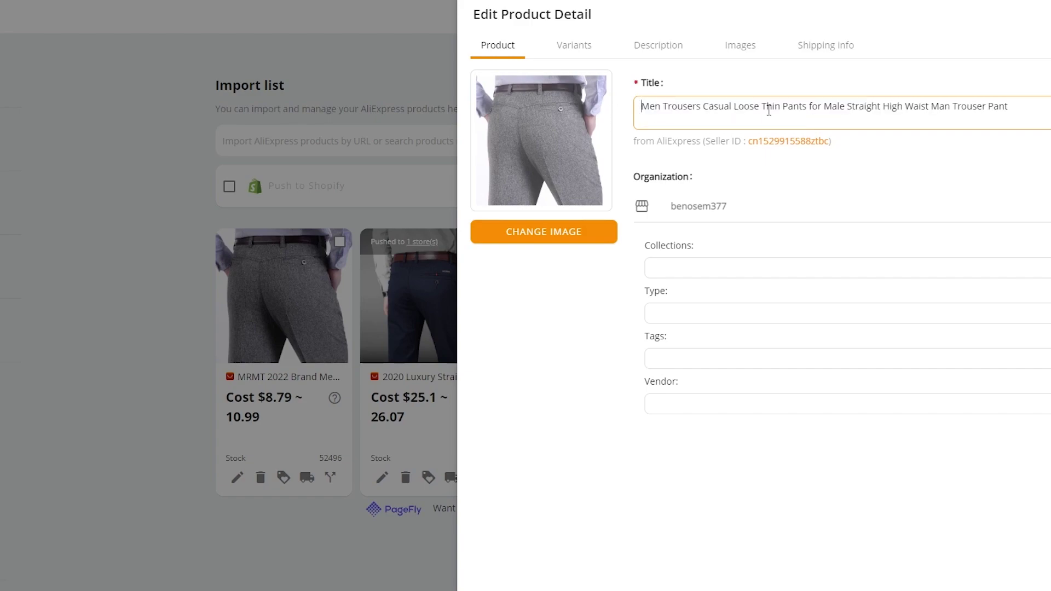
drag(1043, 107, 565, 103)
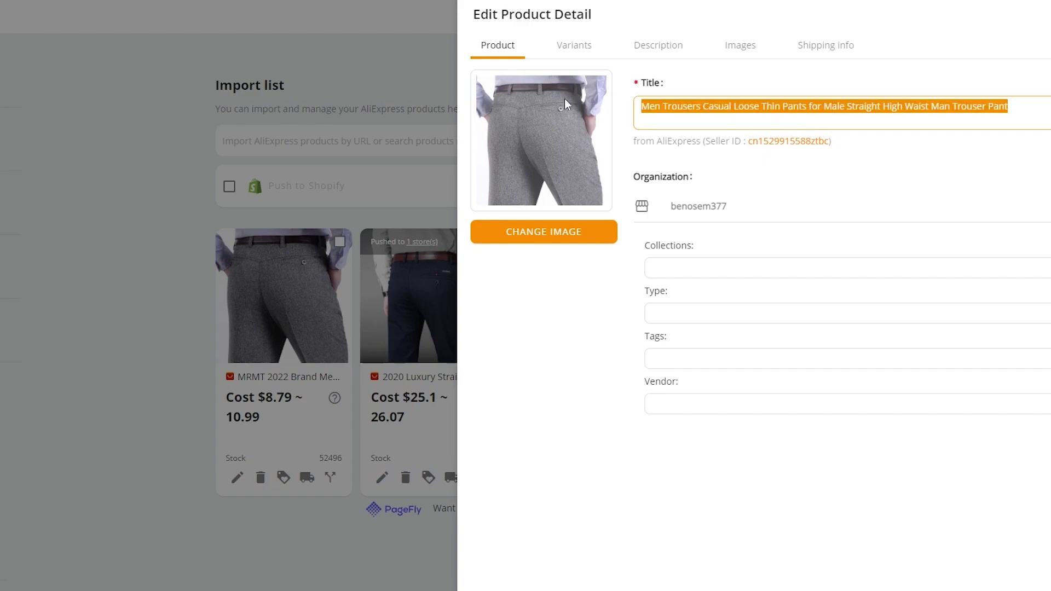
text(Caas)
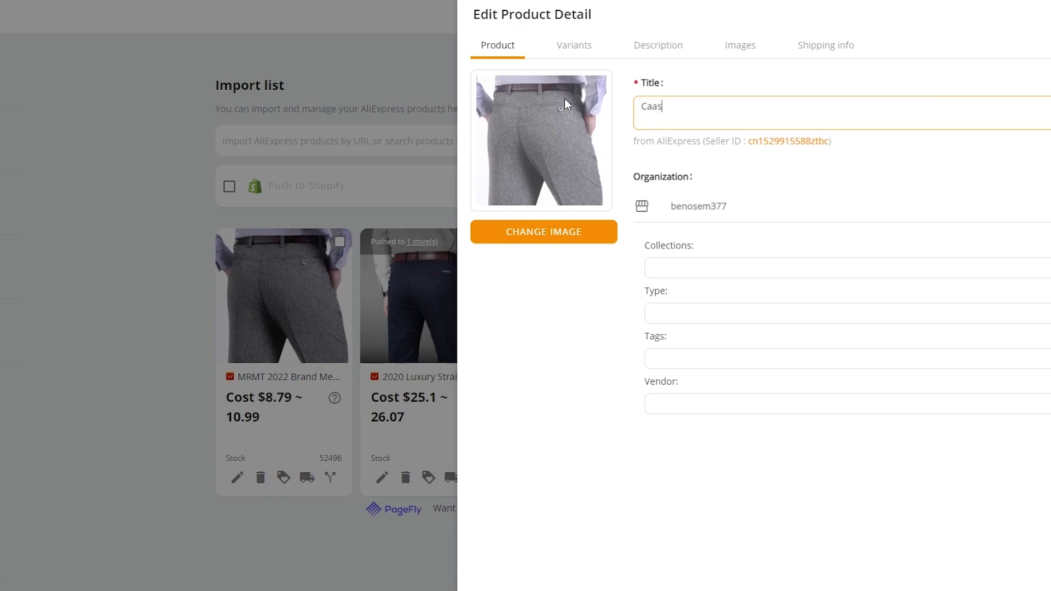
key(BackSpace)
key(BackSpace)
key(BackSpace)
text(asual Trouser Pants)
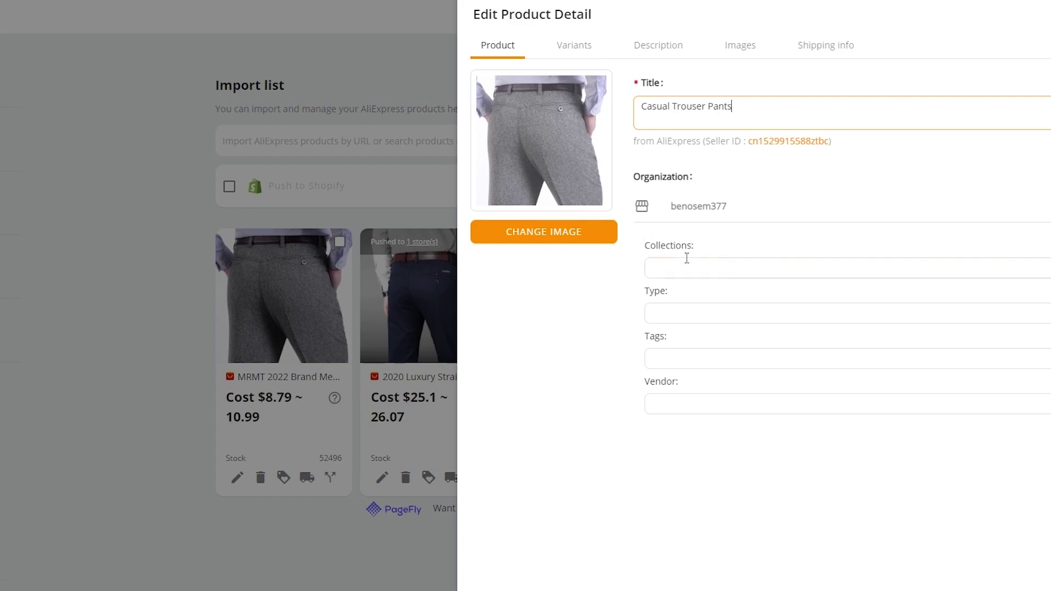
- Review the trousers' organization fields, variants, description, images and shipping info in the product details
click(672, 363)
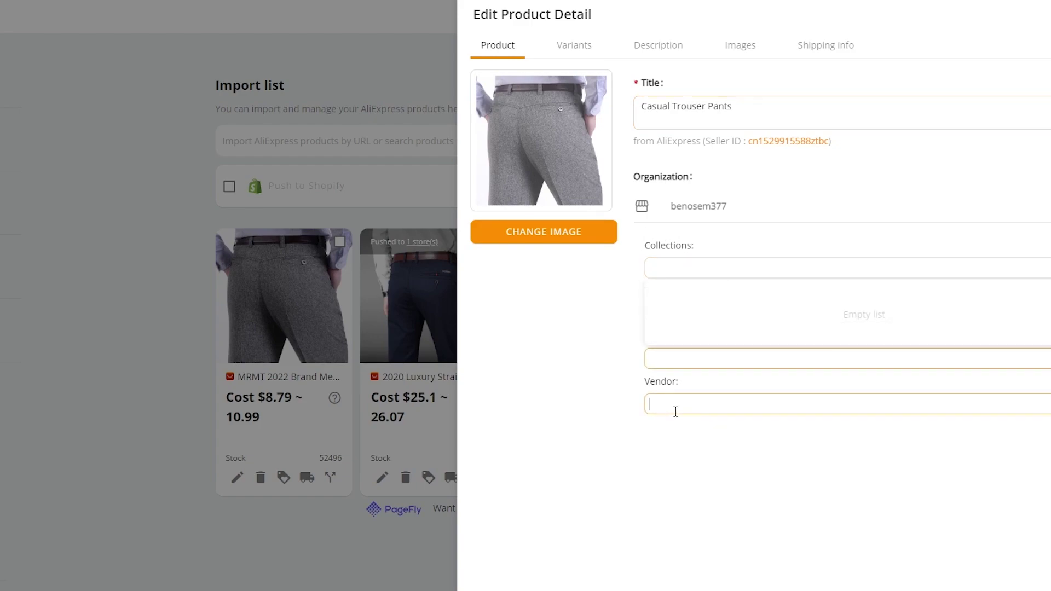
click(676, 411)
click(607, 502)
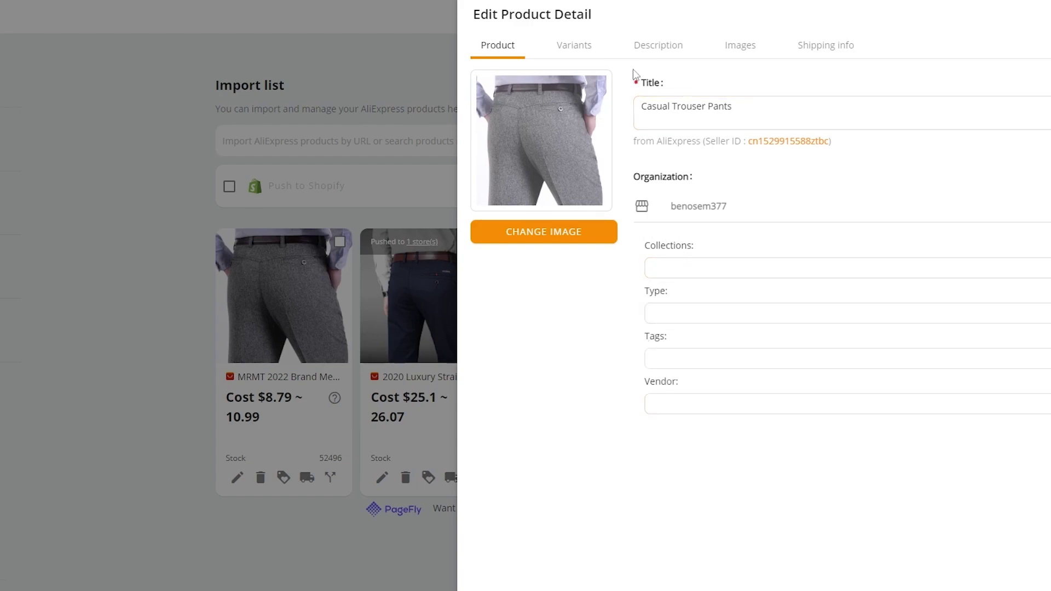
click(584, 45)
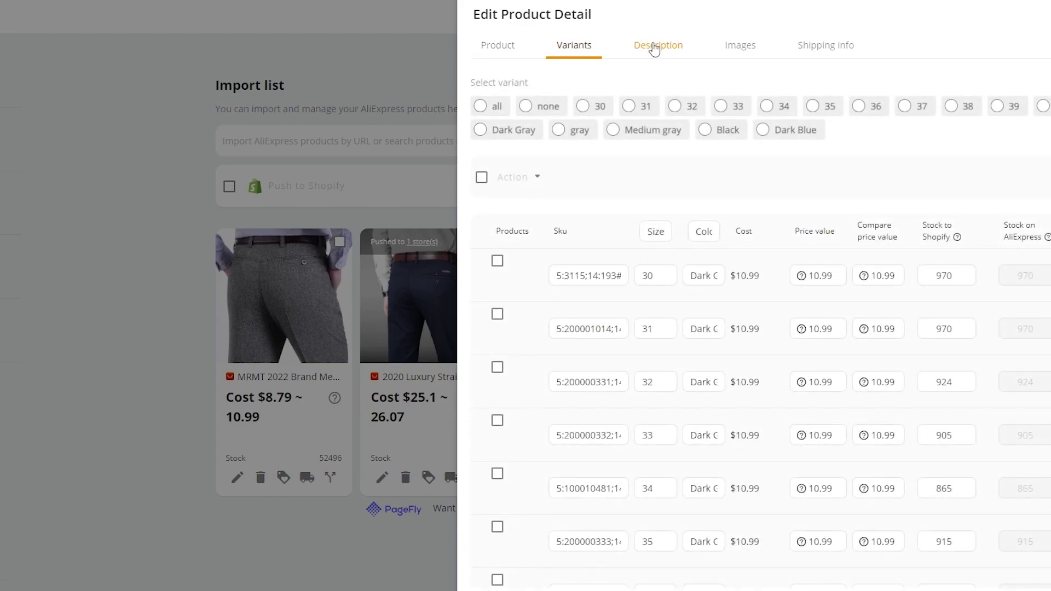
click(655, 47)
click(745, 46)
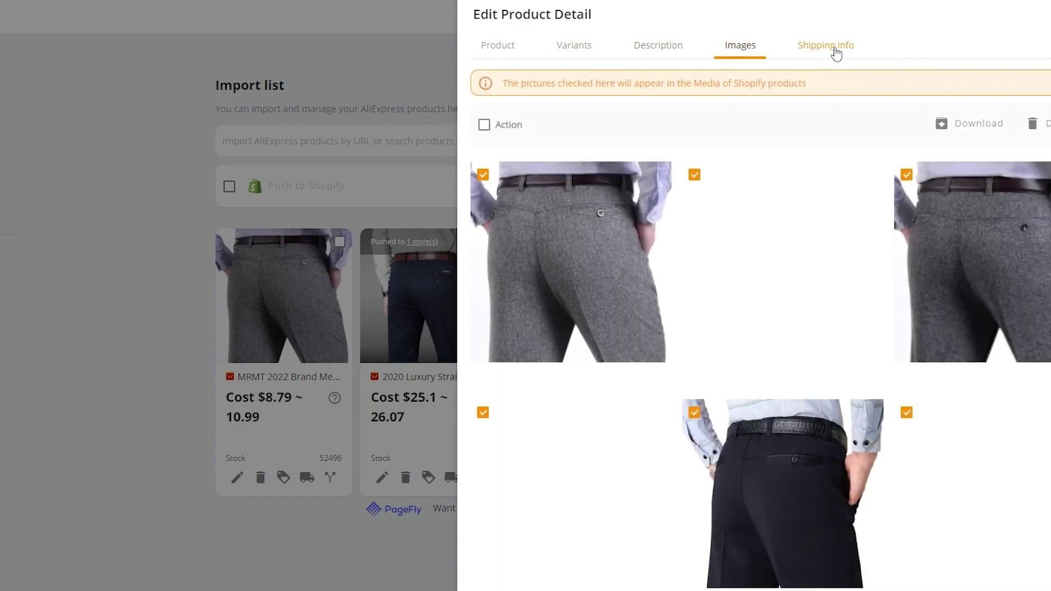
click(835, 48)
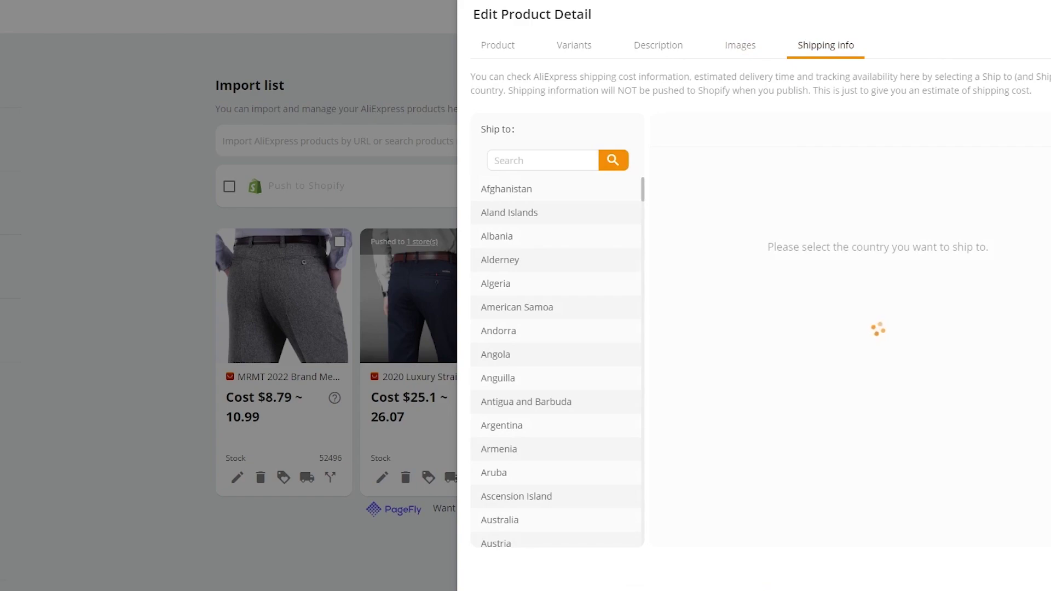
- Save the product edits and push the trousers to the Shopify store, also publishing them to the Online Store
key(Escape)
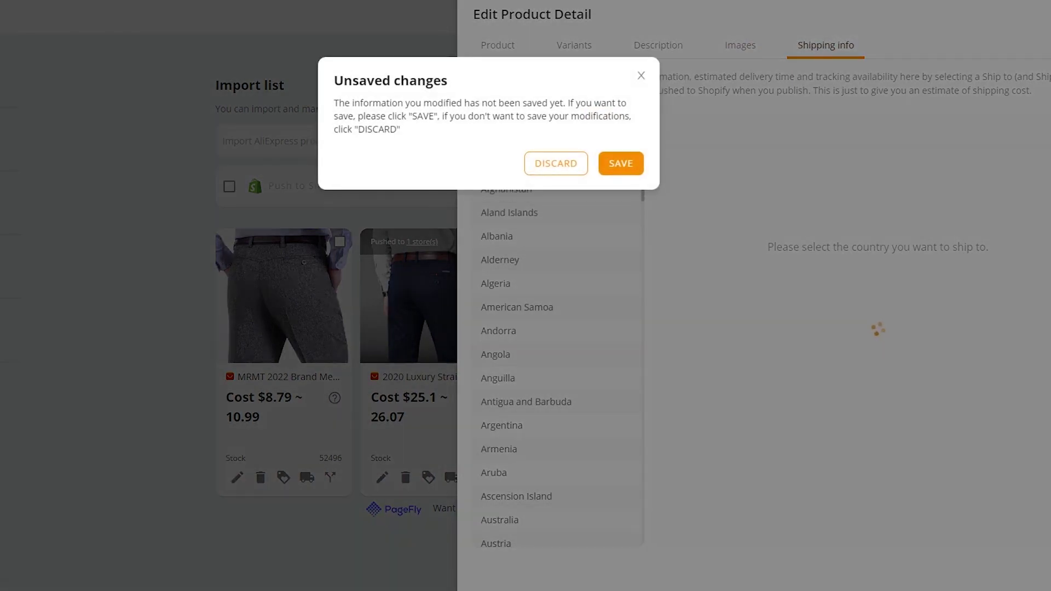
click(630, 165)
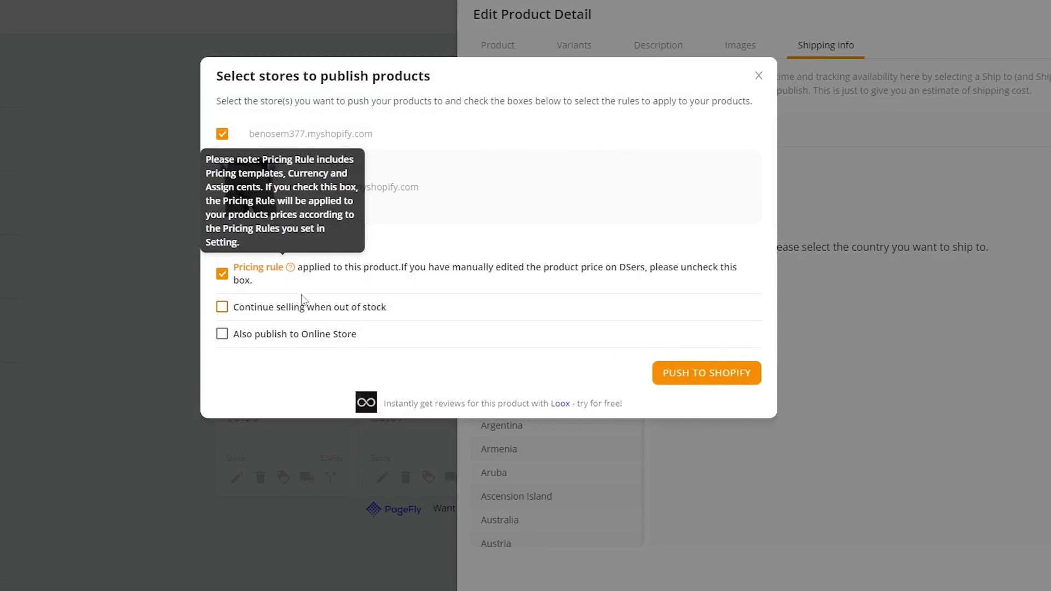
click(221, 334)
click(732, 383)
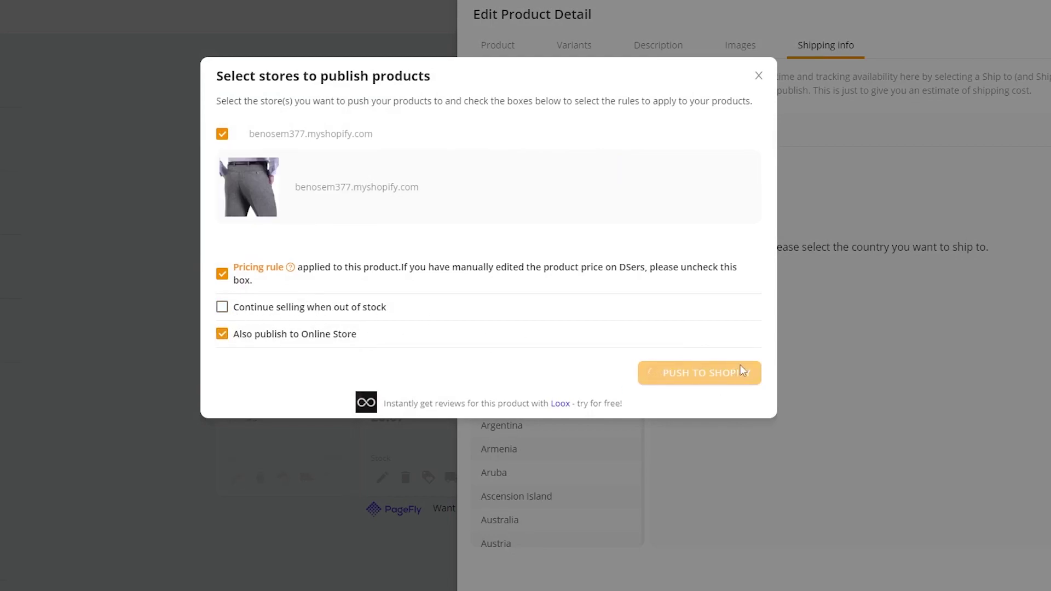